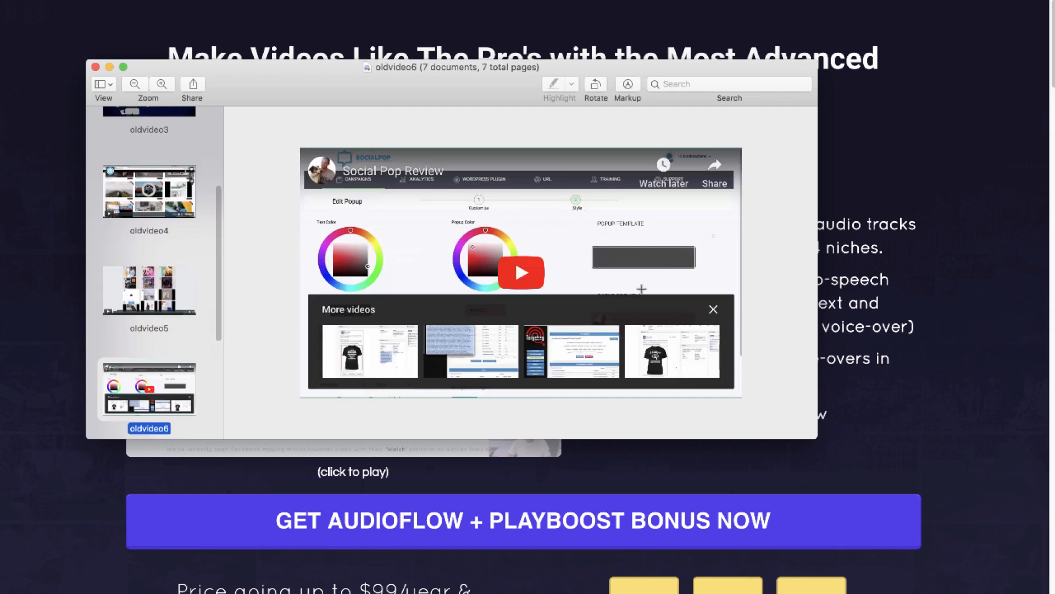
# Examine the video player screenshots oldvideo4 to oldvideo7 and oldvideo1.png one after another.
pyautogui.press('Down')
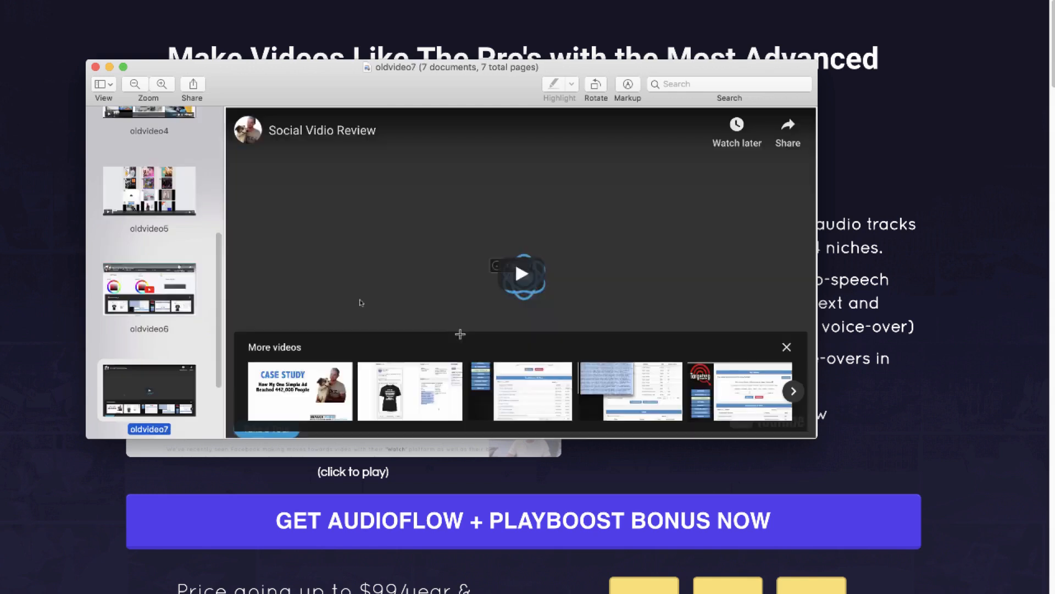
pyautogui.press('Up')
pyautogui.press('Down')
pyautogui.click(142, 285)
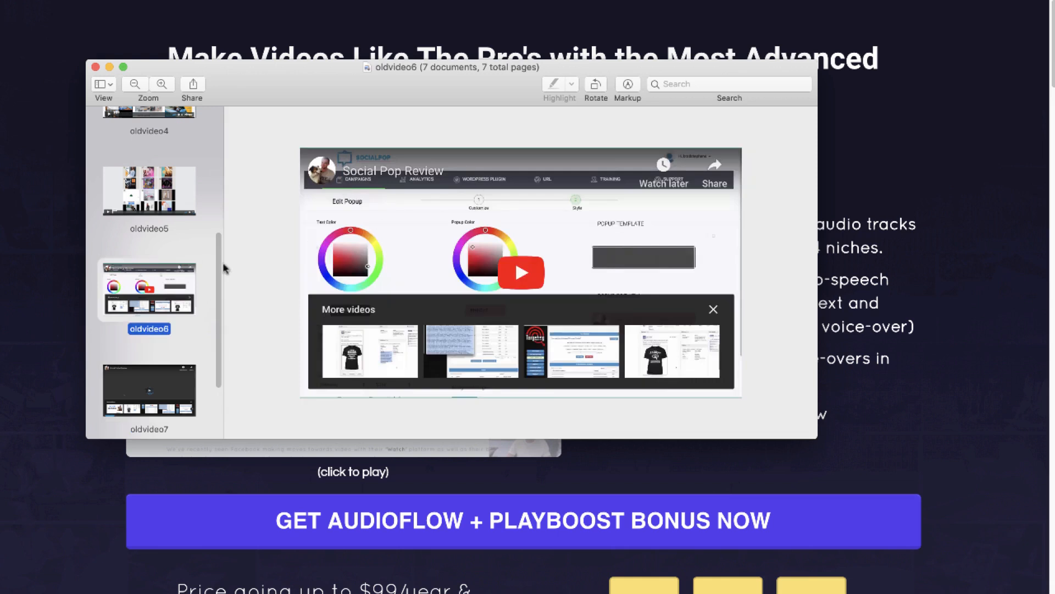
pyautogui.press('Down')
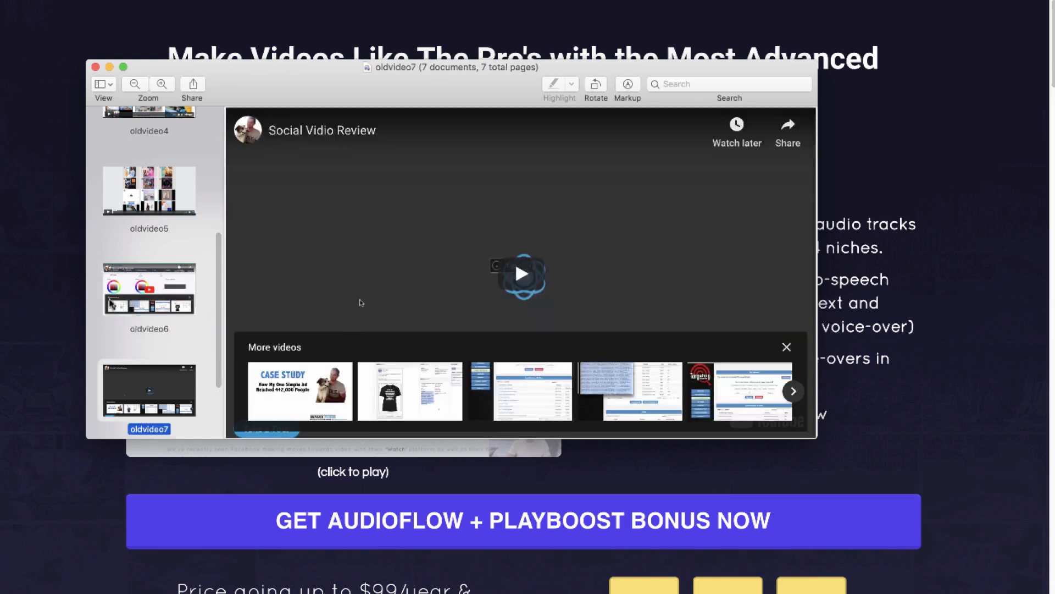
pyautogui.press('Down')
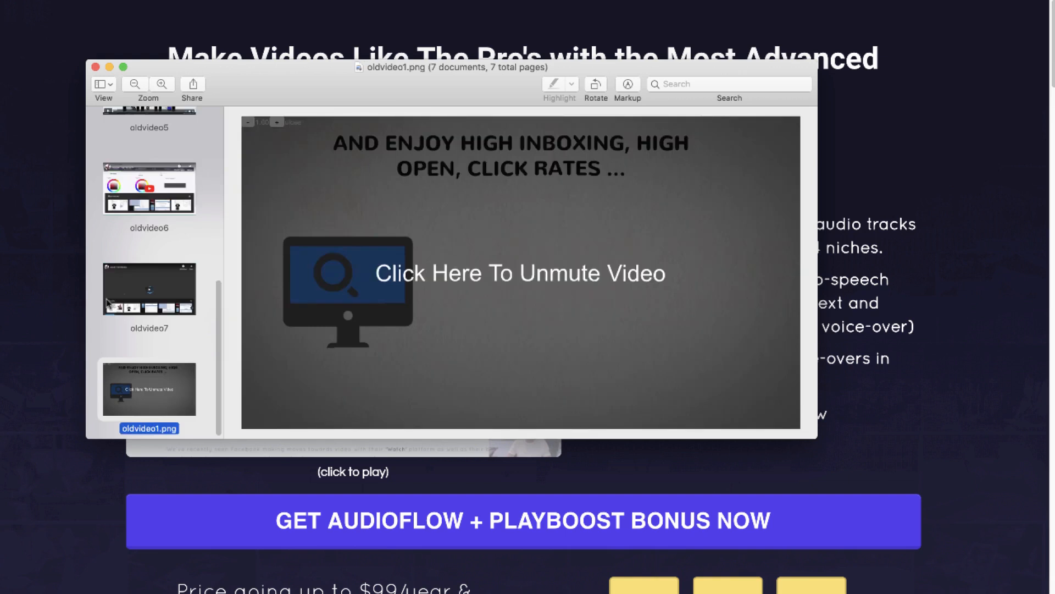
pyautogui.press('Up')
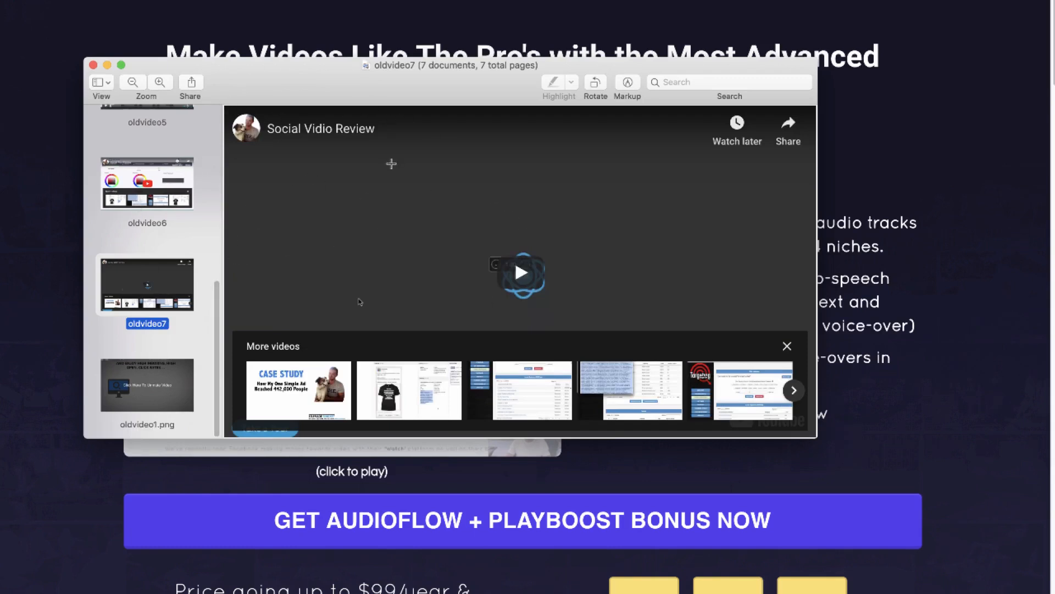
pyautogui.press('Up')
pyautogui.press('Up')
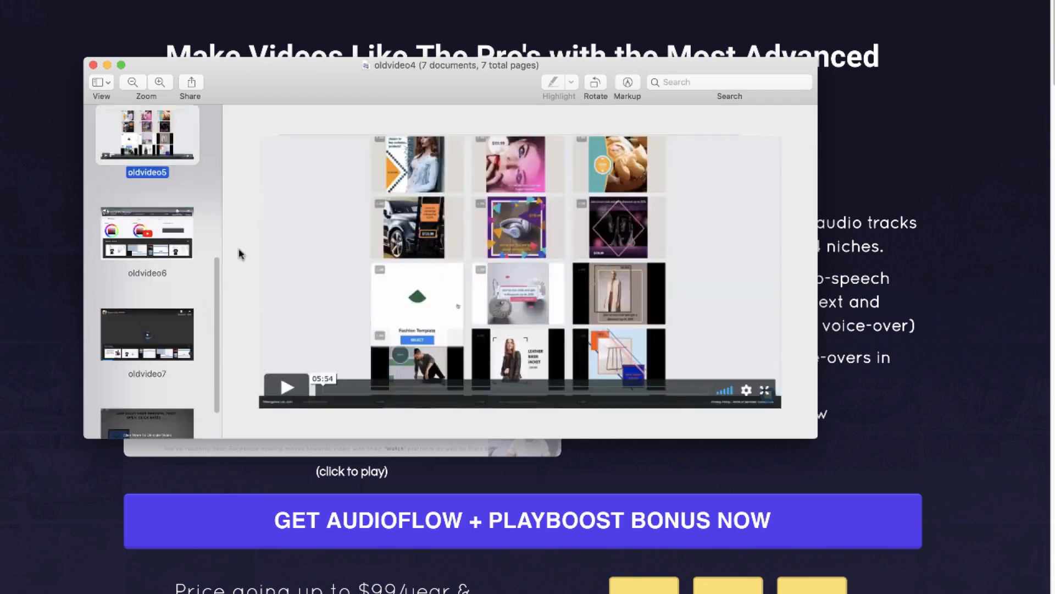
pyautogui.press('Up')
pyautogui.press('Up')
pyautogui.press('Down')
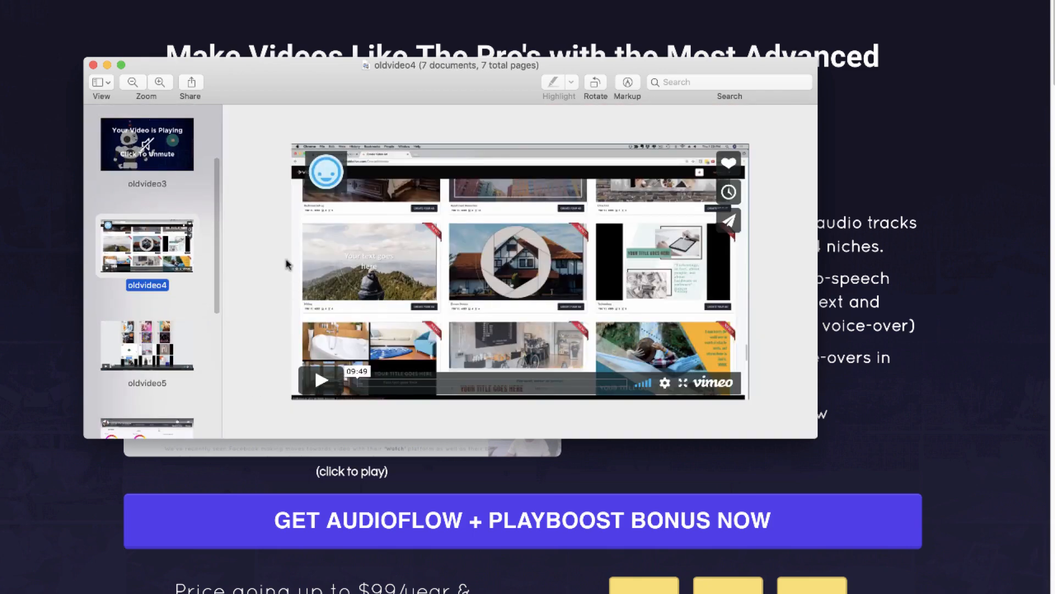
# Look again at oldvideo1.png and oldvideo7, view oldvideo2, and return to the web page behind the images.
pyautogui.scroll(-8, 184, 261)
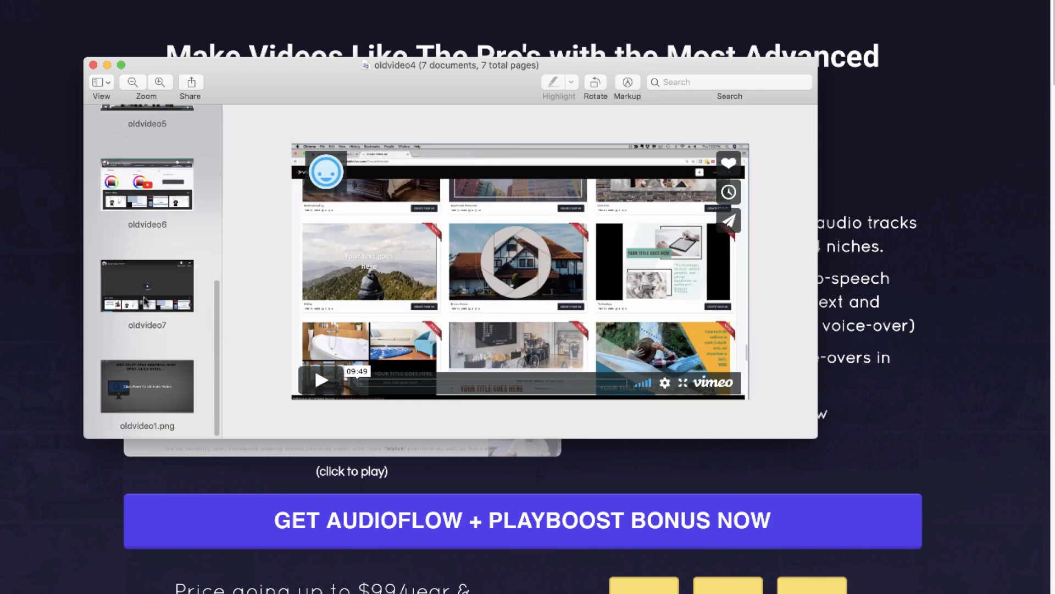
pyautogui.click(135, 385)
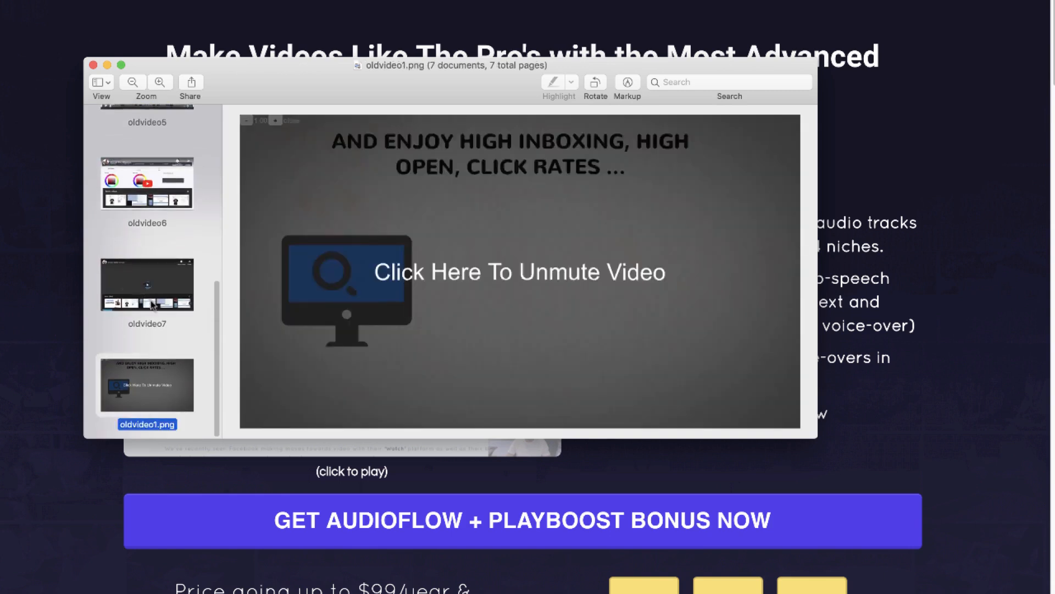
pyautogui.click(167, 294)
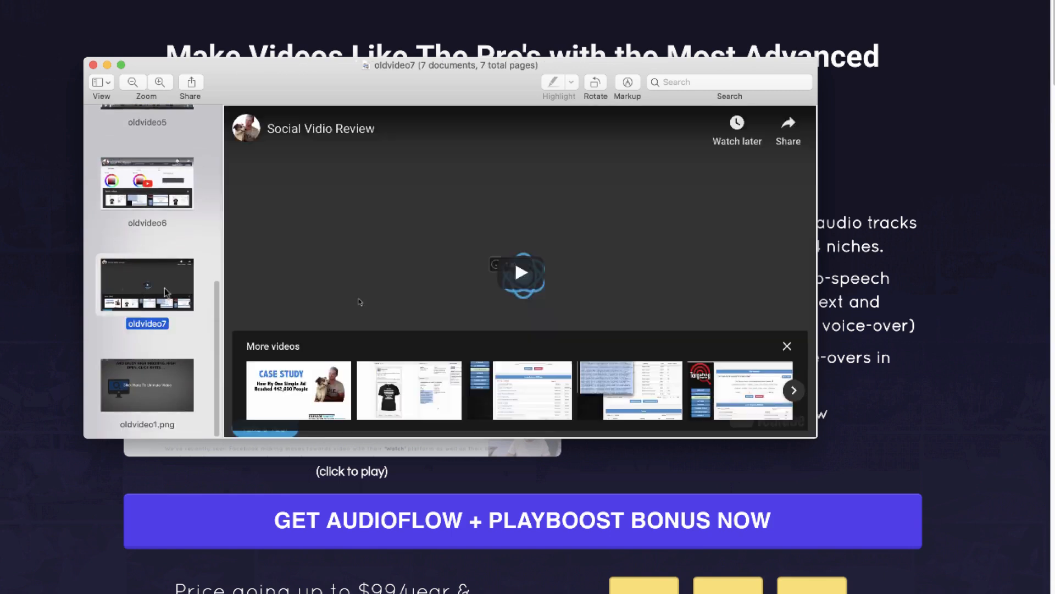
pyautogui.scroll(2, 170, 349)
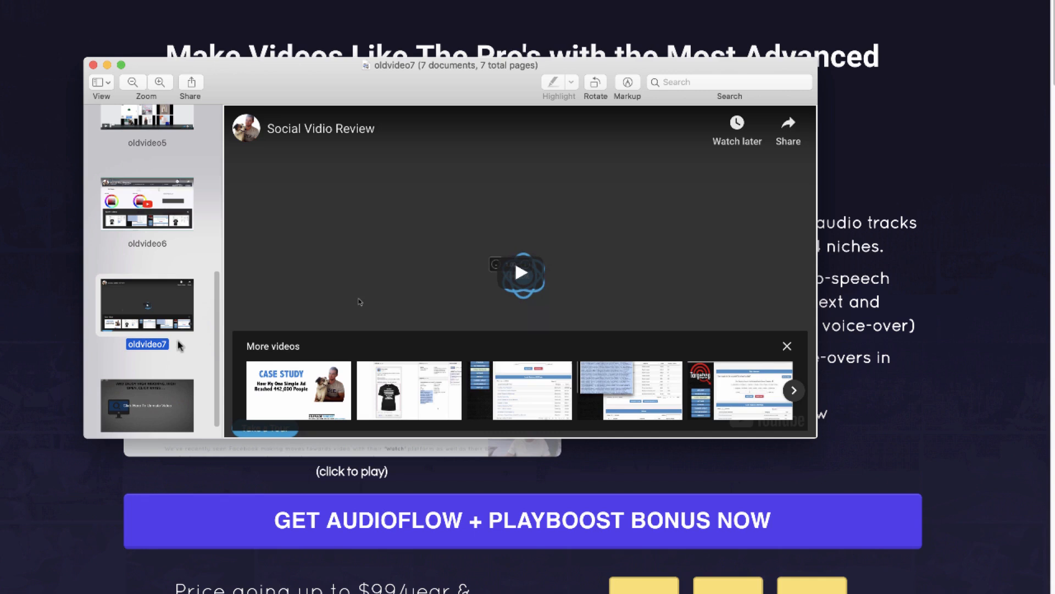
pyautogui.scroll(4, 179, 346)
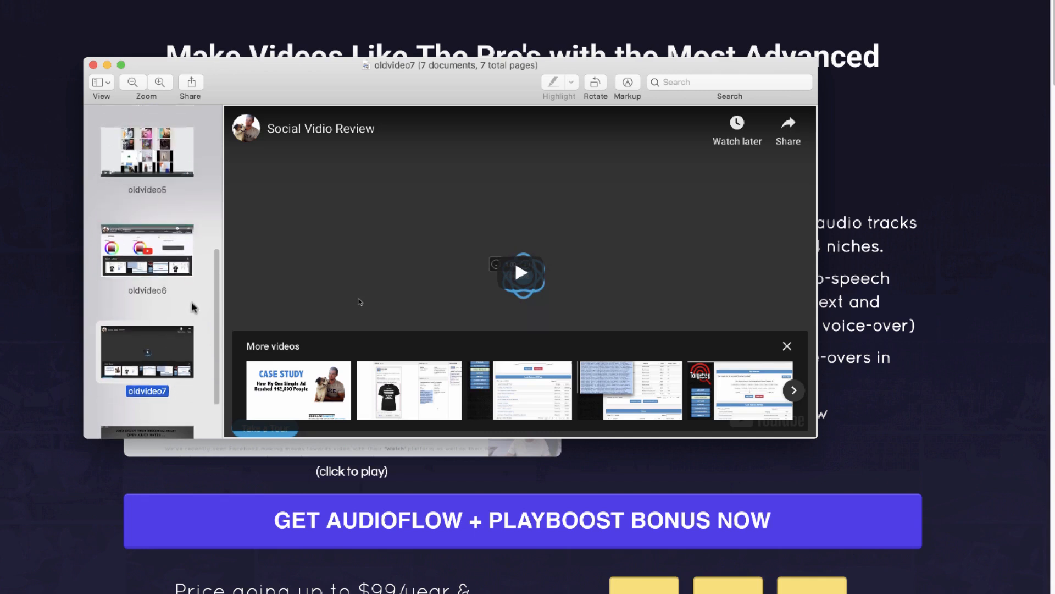
pyautogui.scroll(10, 192, 307)
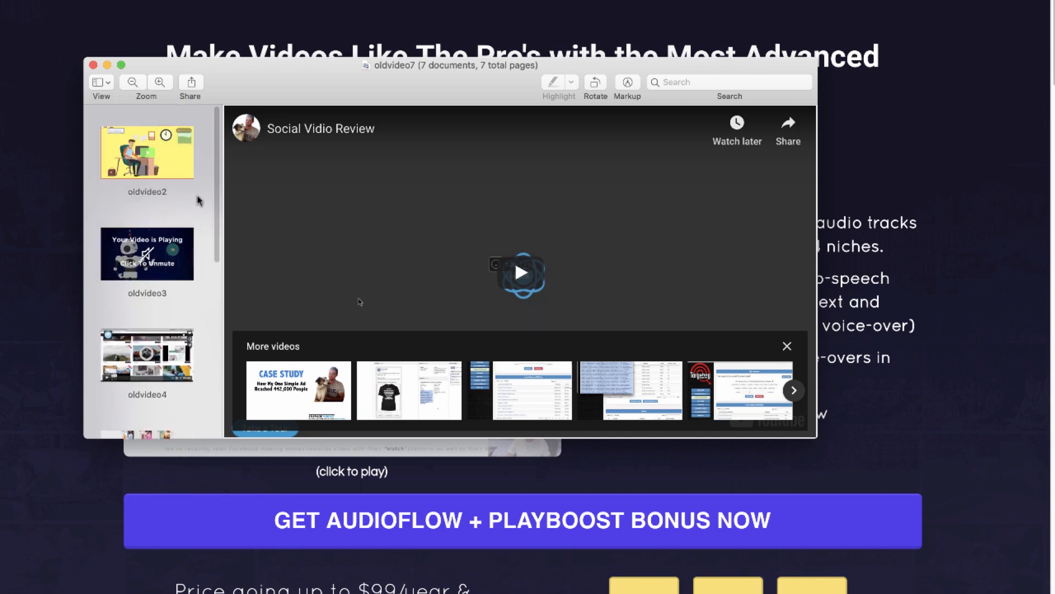
pyautogui.click(124, 168)
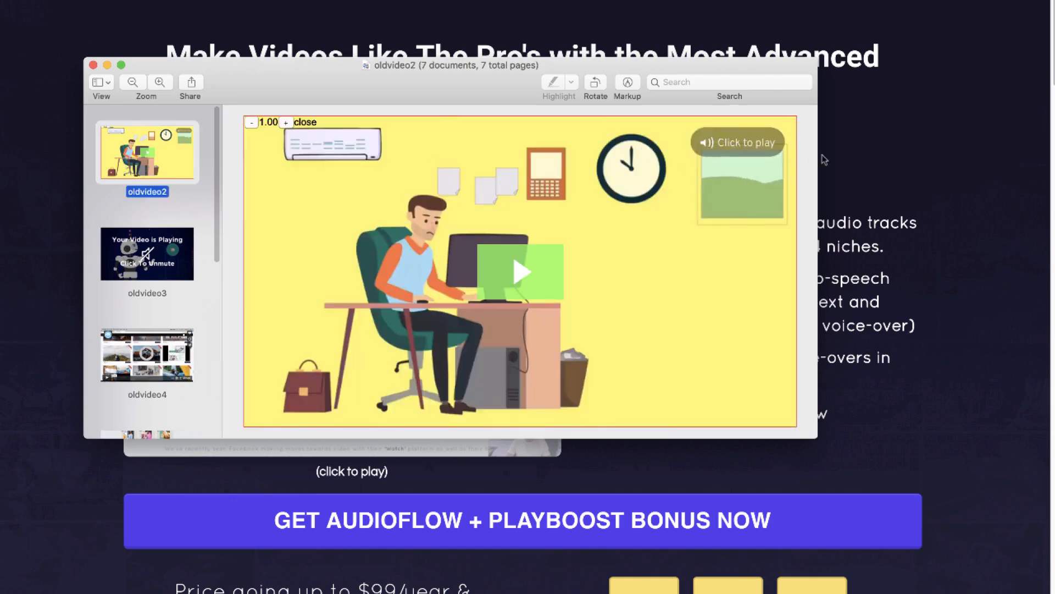
pyautogui.click(839, 161)
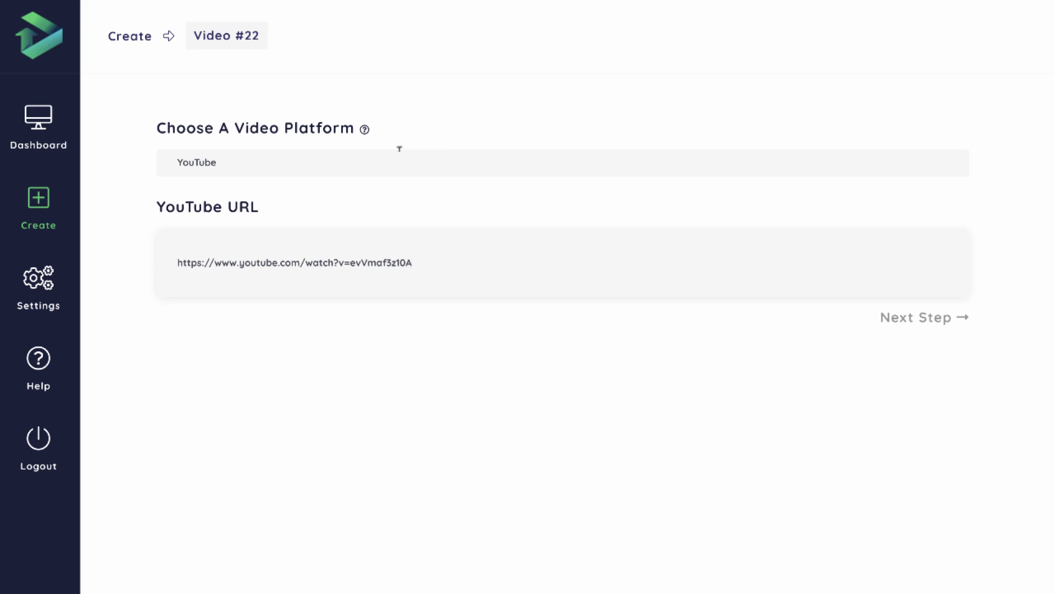
# Check the available video platforms, keep YouTube with the entered URL, and continue to the editor.
pyautogui.click(200, 165)
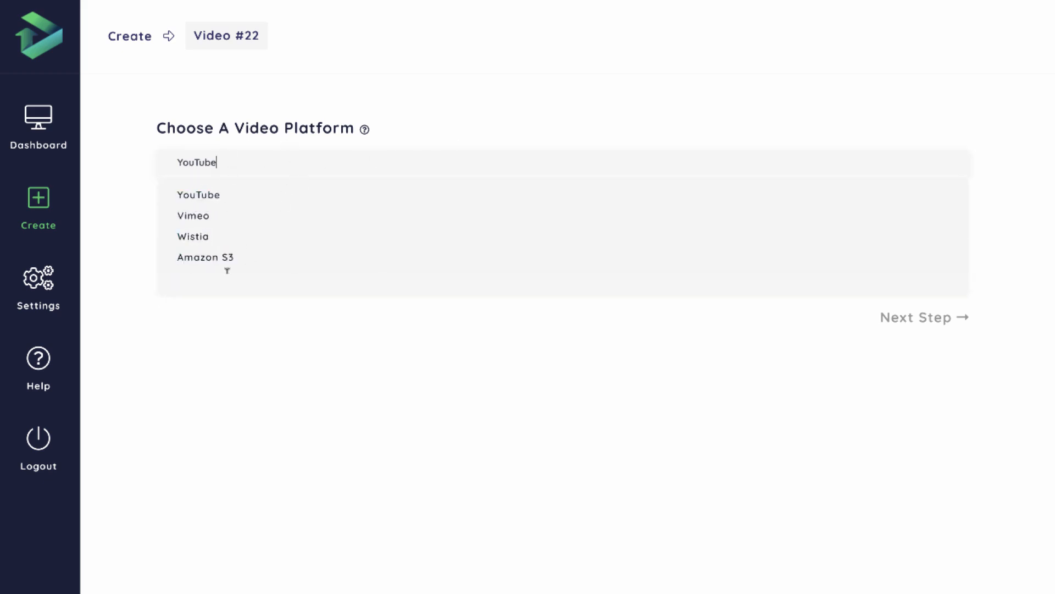
pyautogui.click(388, 393)
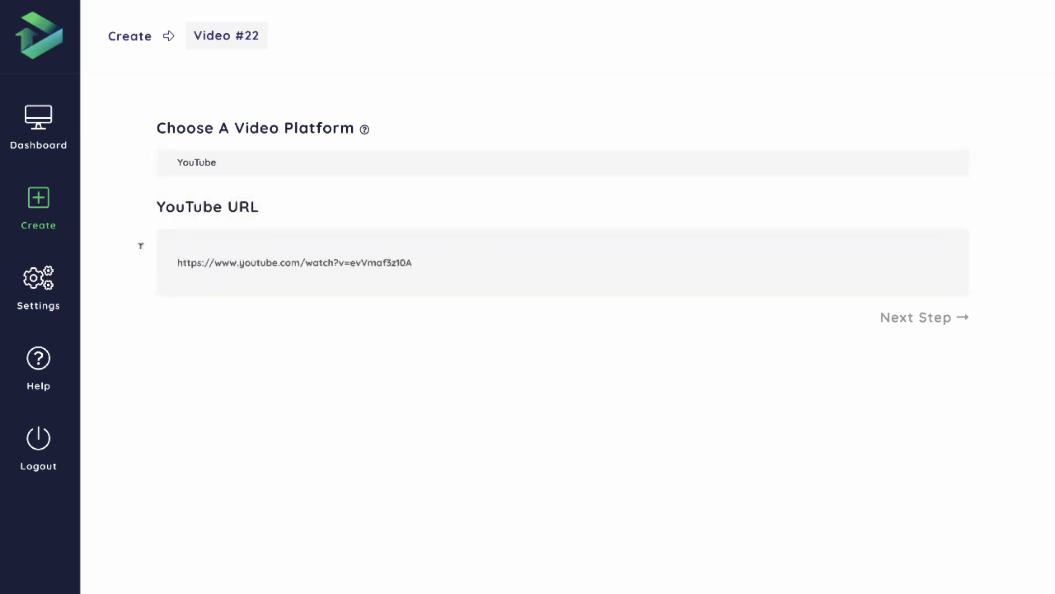
pyautogui.click(913, 324)
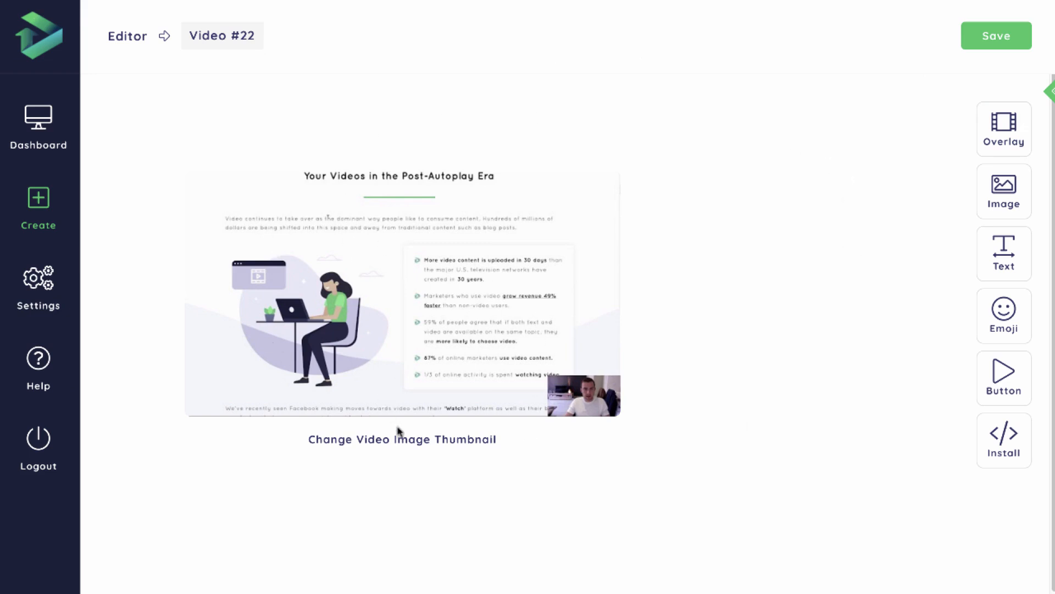
# View the options for changing the video thumbnail, and close them without choosing another image.
pyautogui.click(437, 447)
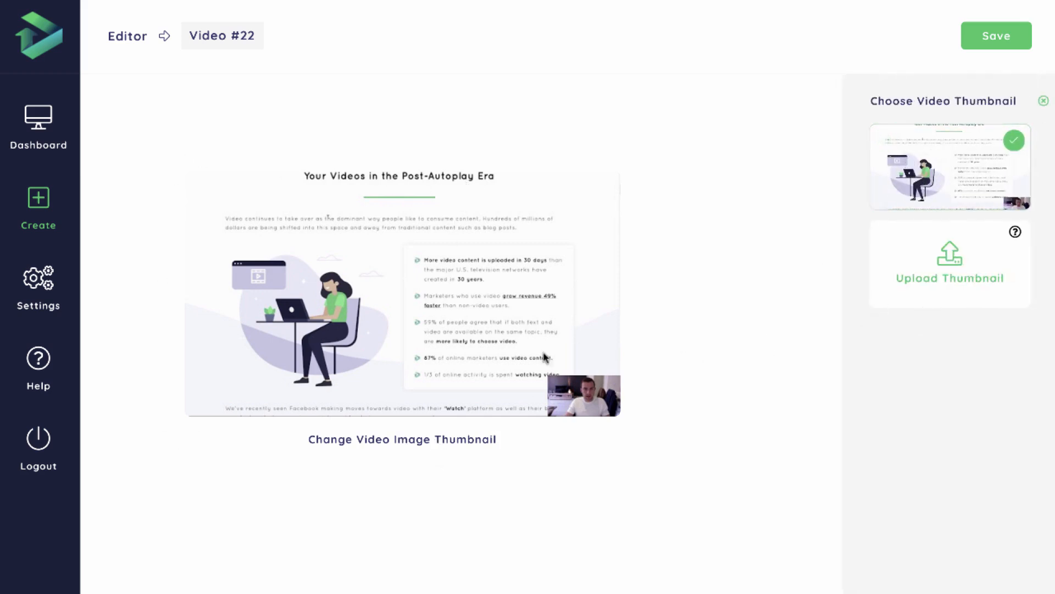
pyautogui.click(1042, 101)
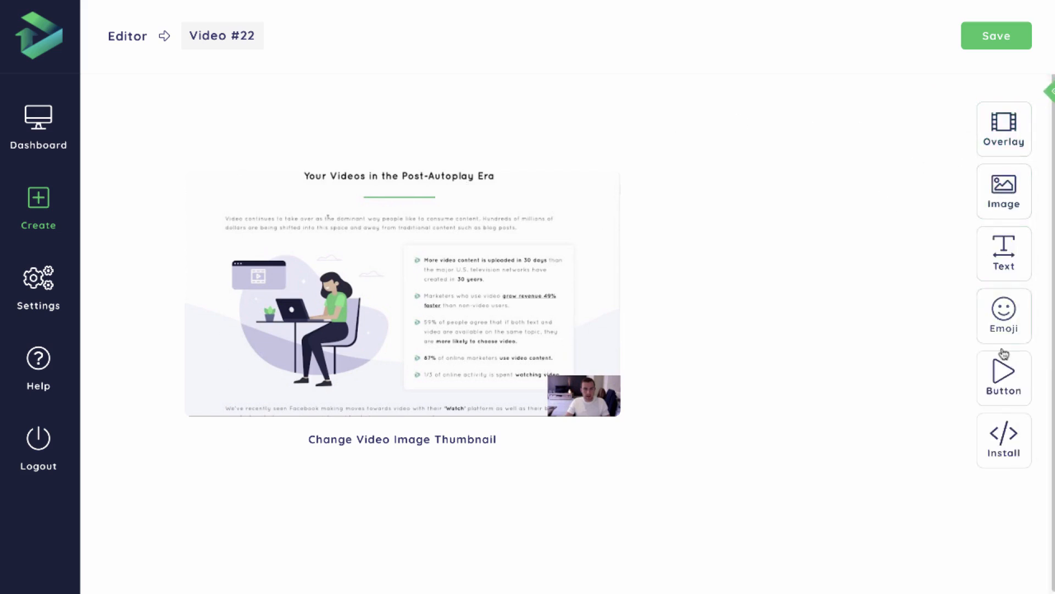
# Add an overlay to the video thumbnail, try the white rocket-and-cloud pattern, and choose the plain solid overlay.
pyautogui.click(1002, 136)
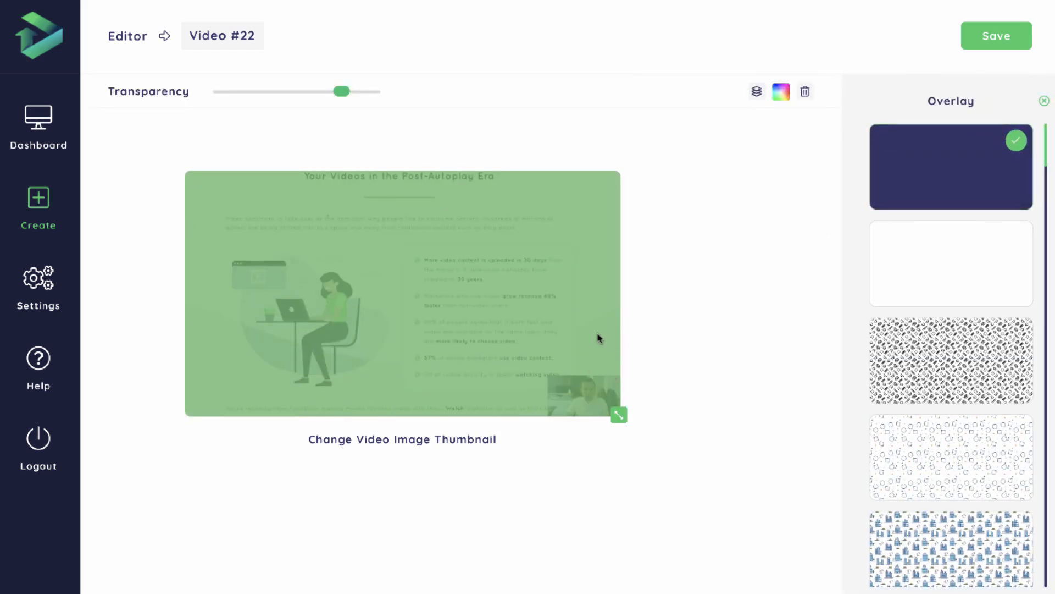
pyautogui.scroll(-10, 923, 229)
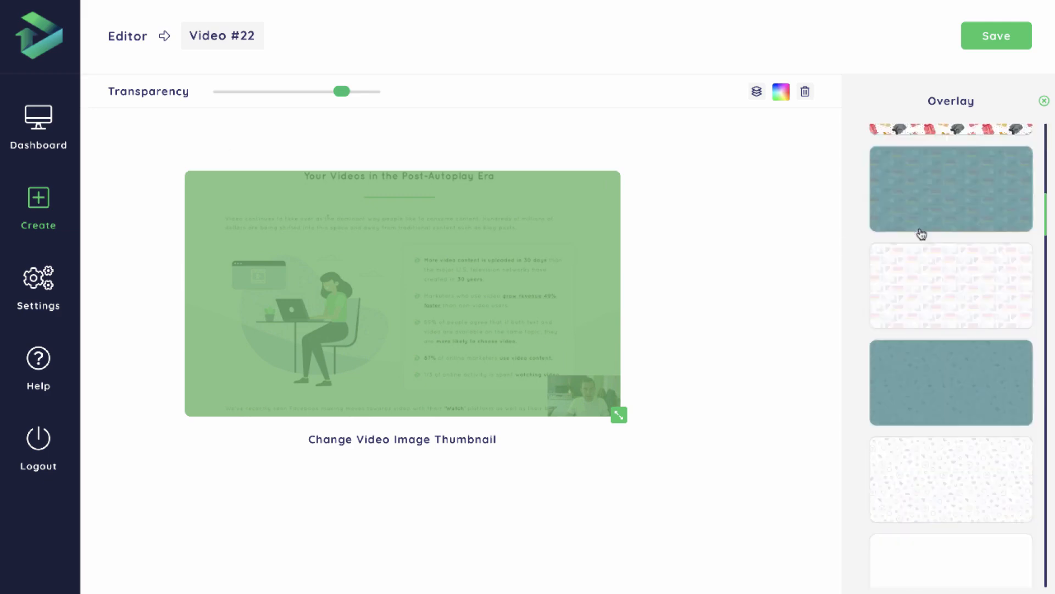
pyautogui.scroll(-10, 922, 234)
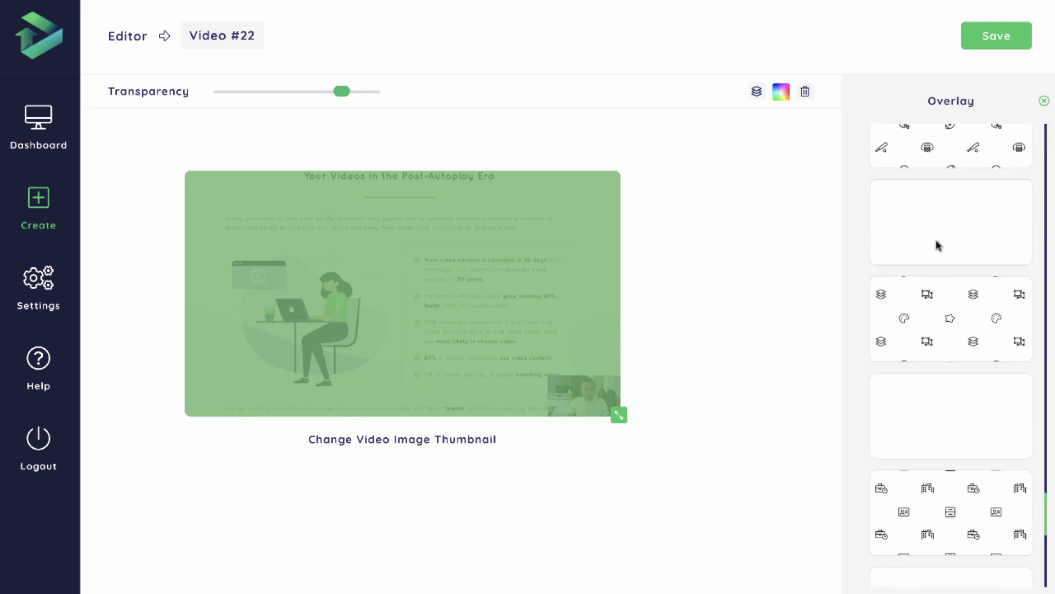
pyautogui.scroll(-3, 945, 285)
pyautogui.click(926, 464)
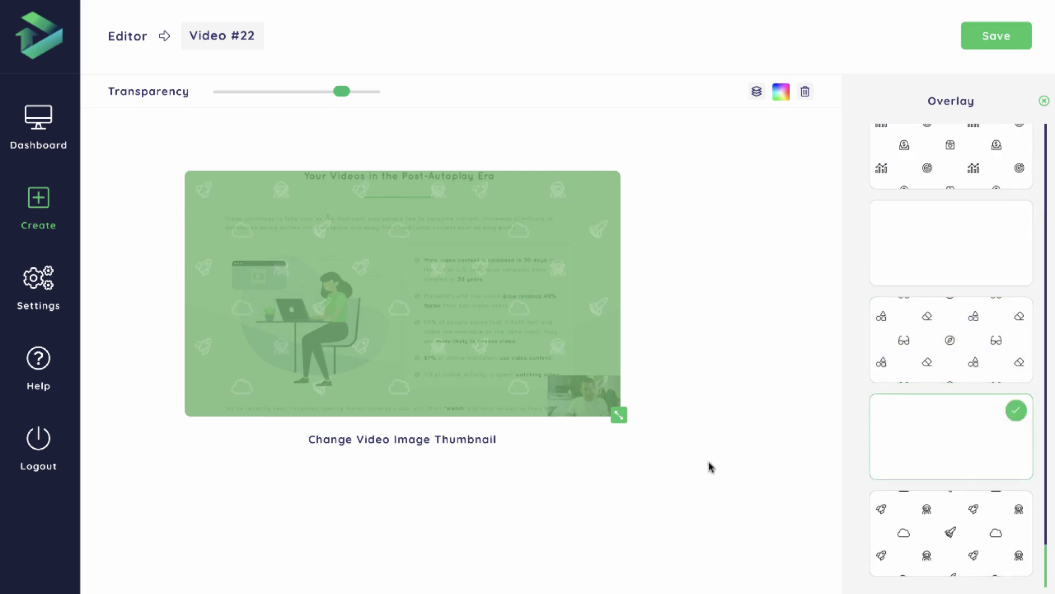
pyautogui.scroll(15, 956, 389)
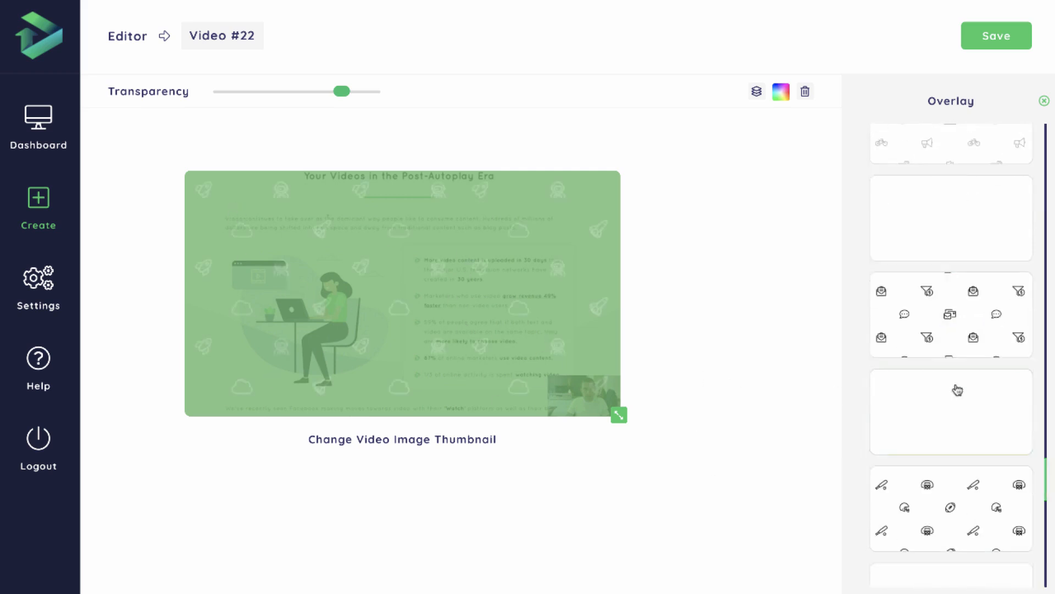
pyautogui.click(947, 188)
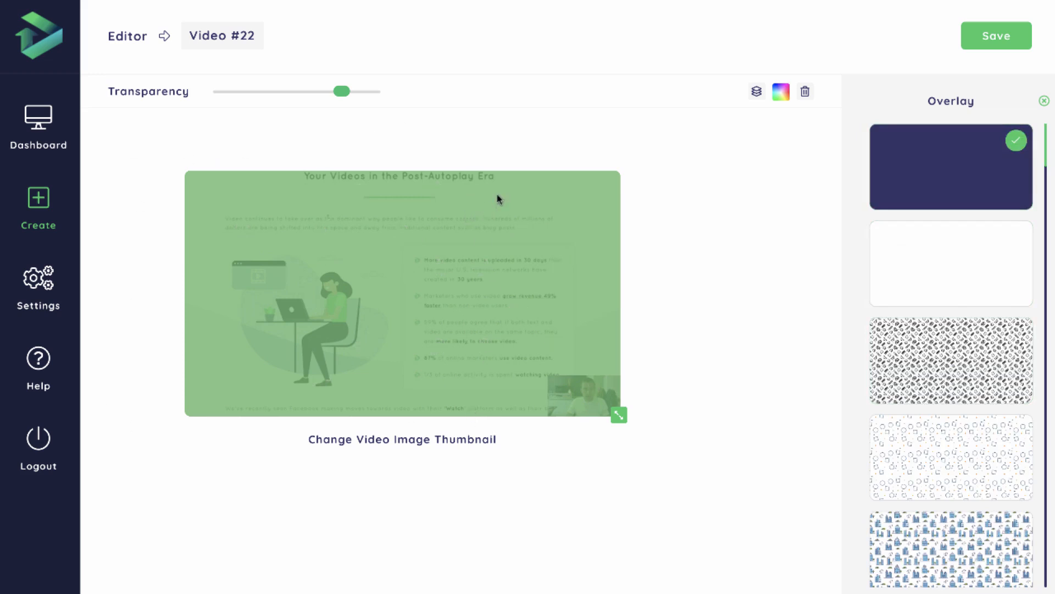
# Change the overlay colour to light grey #cfd8dc and close the overlay settings.
pyautogui.click(781, 93)
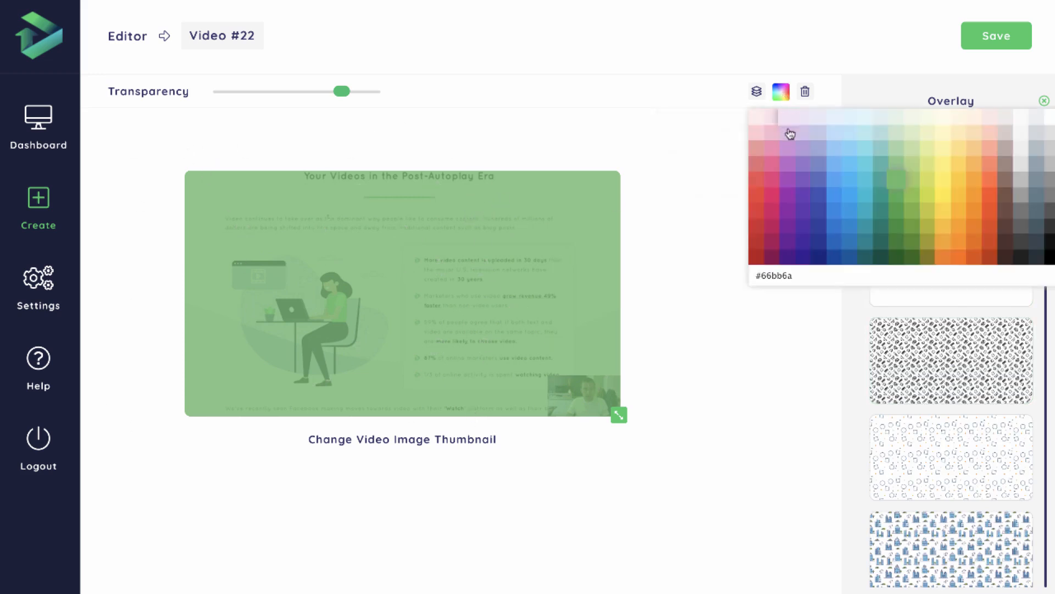
pyautogui.click(1034, 122)
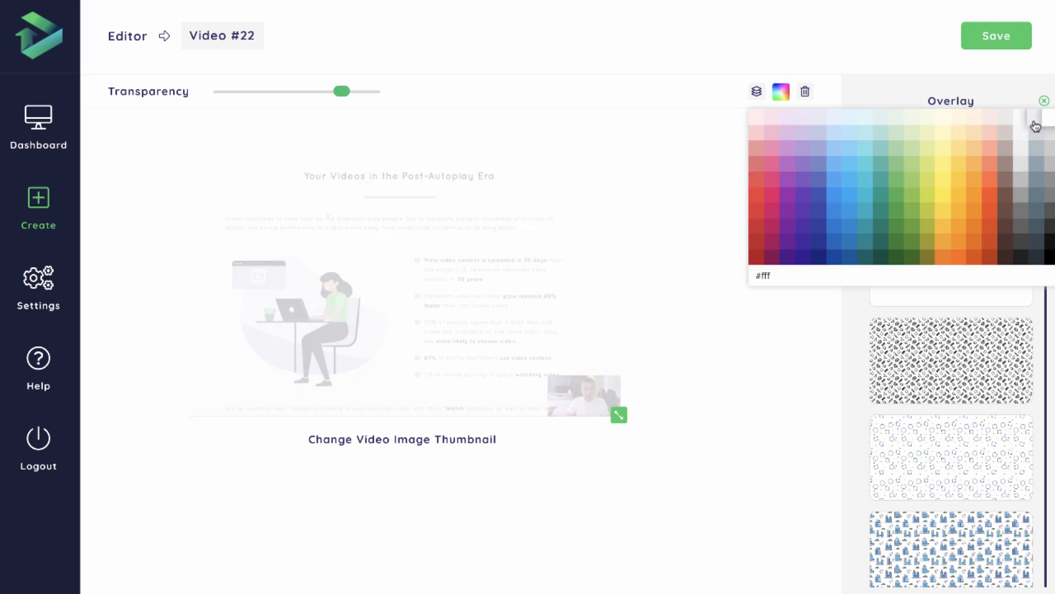
pyautogui.click(1035, 122)
pyautogui.click(1037, 135)
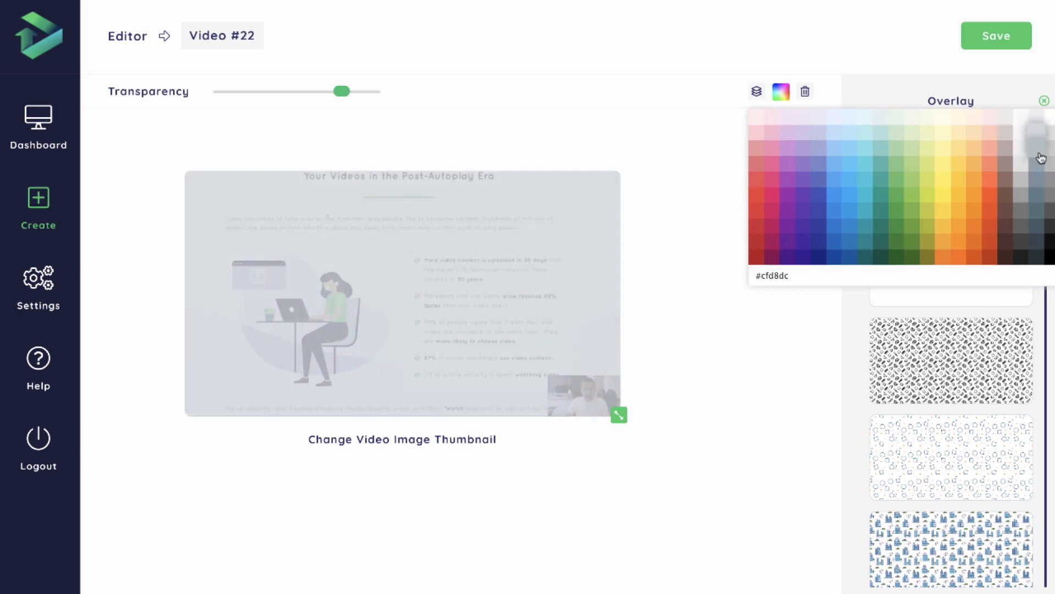
pyautogui.click(775, 367)
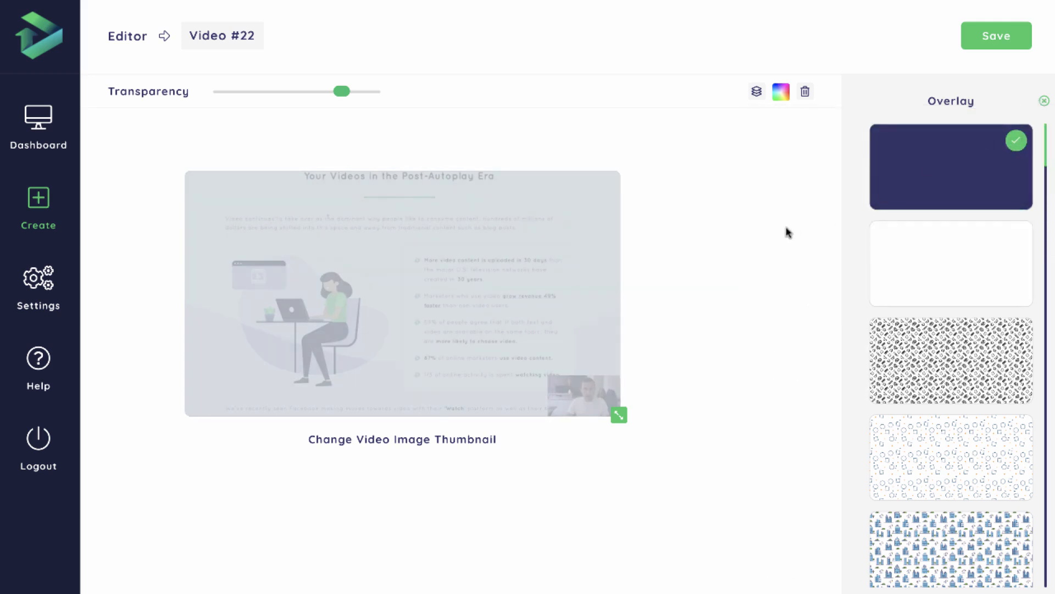
pyautogui.click(1044, 101)
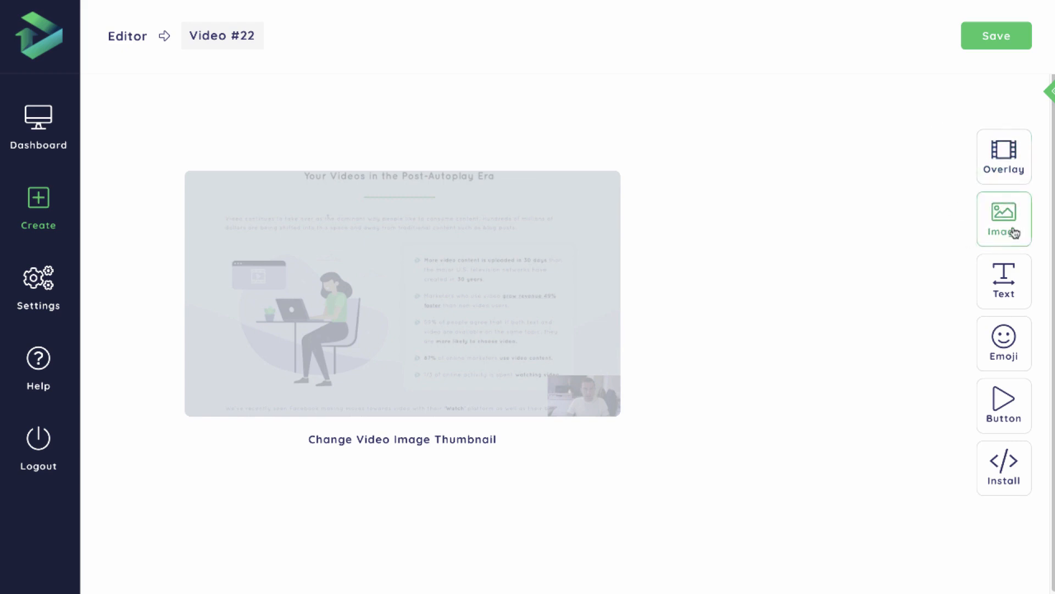
# Open the image options for the thumbnail and view the available animation effects without choosing one.
pyautogui.click(1014, 233)
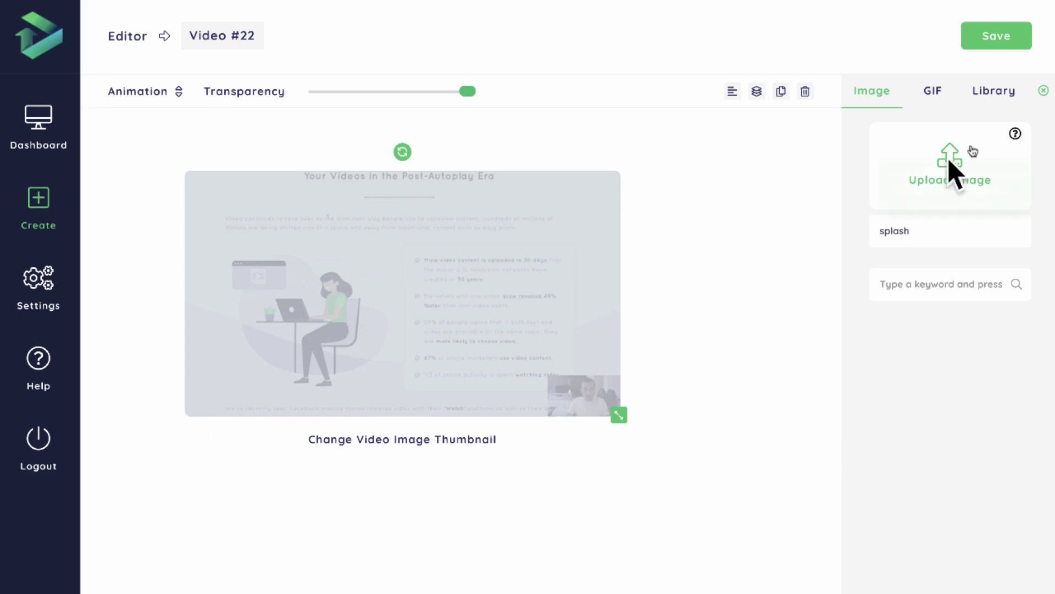
pyautogui.click(176, 93)
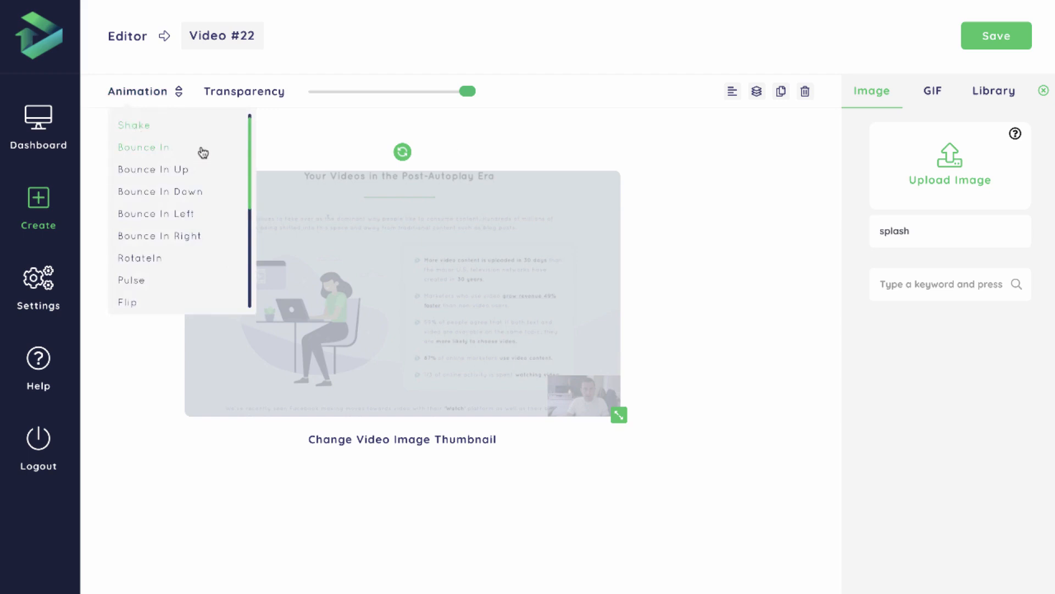
pyautogui.click(507, 131)
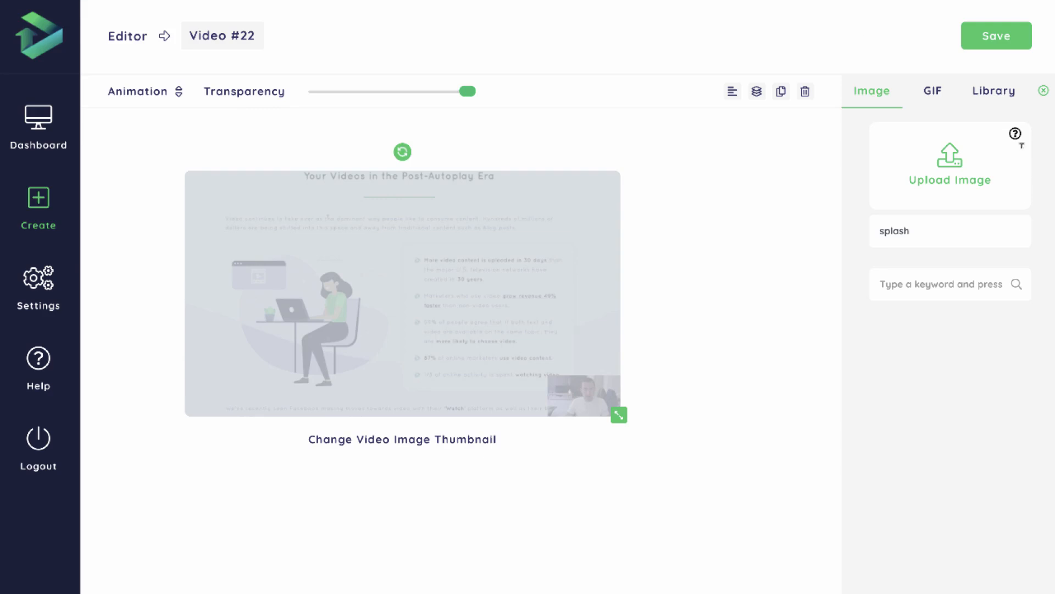
# Search the GIF collection for "funny" and browse the results.
pyautogui.click(932, 94)
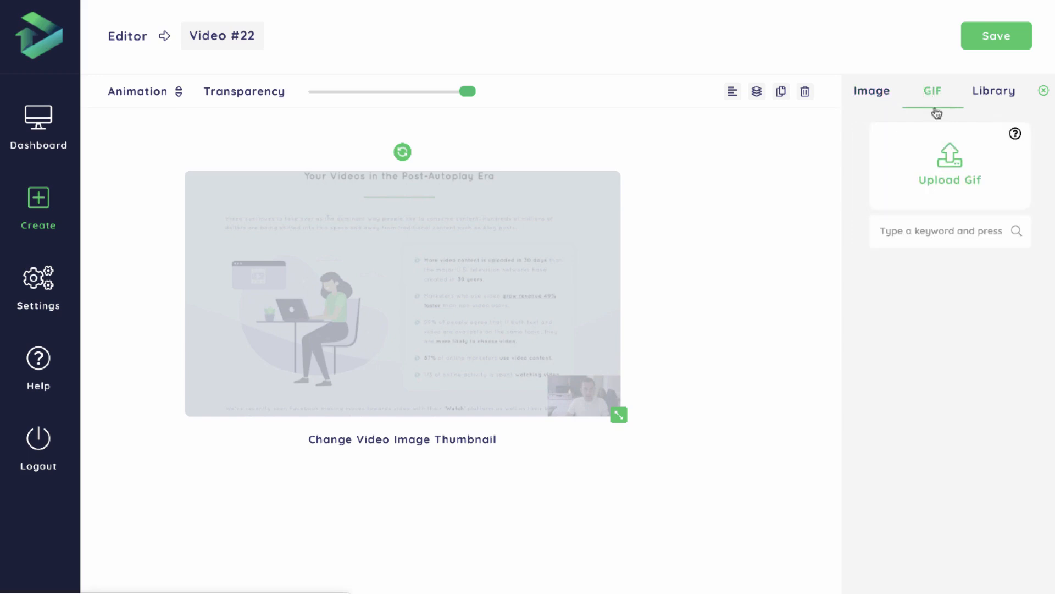
pyautogui.click(945, 217)
pyautogui.write('funn')
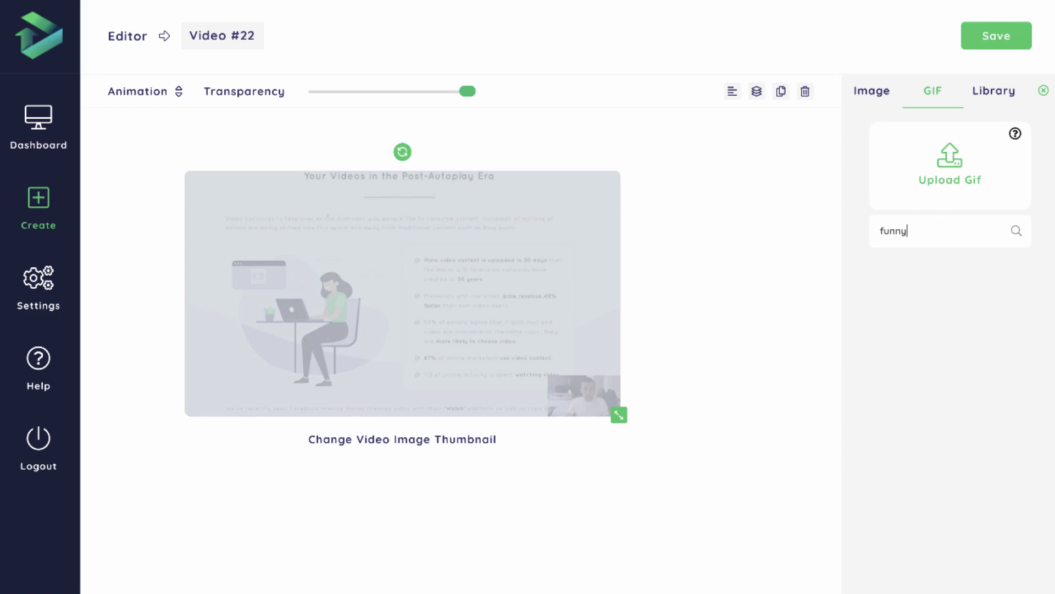
pyautogui.write('y')
pyautogui.scroll(-1, 938, 264)
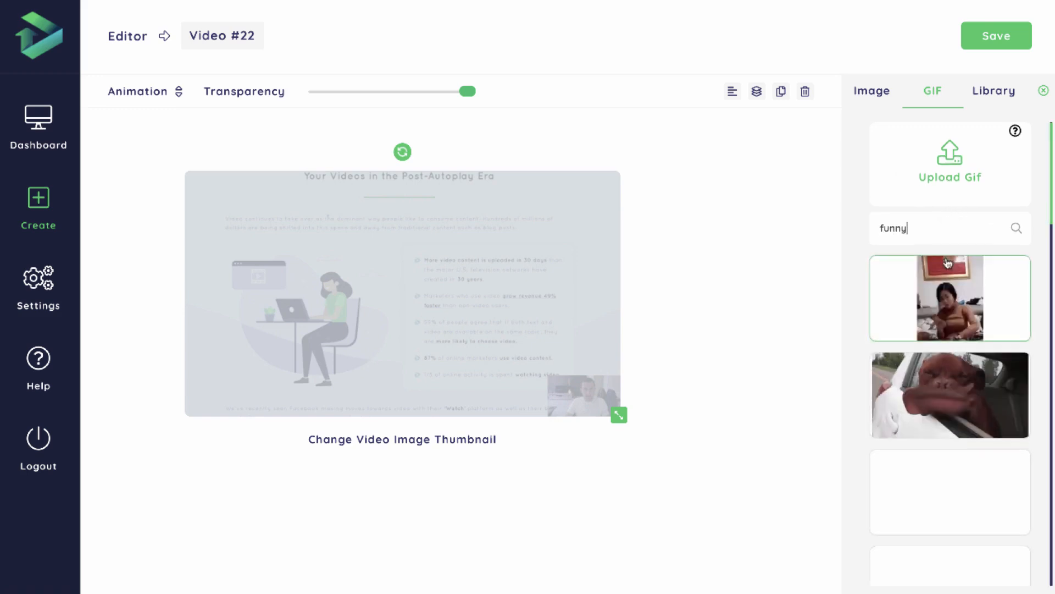
pyautogui.scroll(-2, 947, 262)
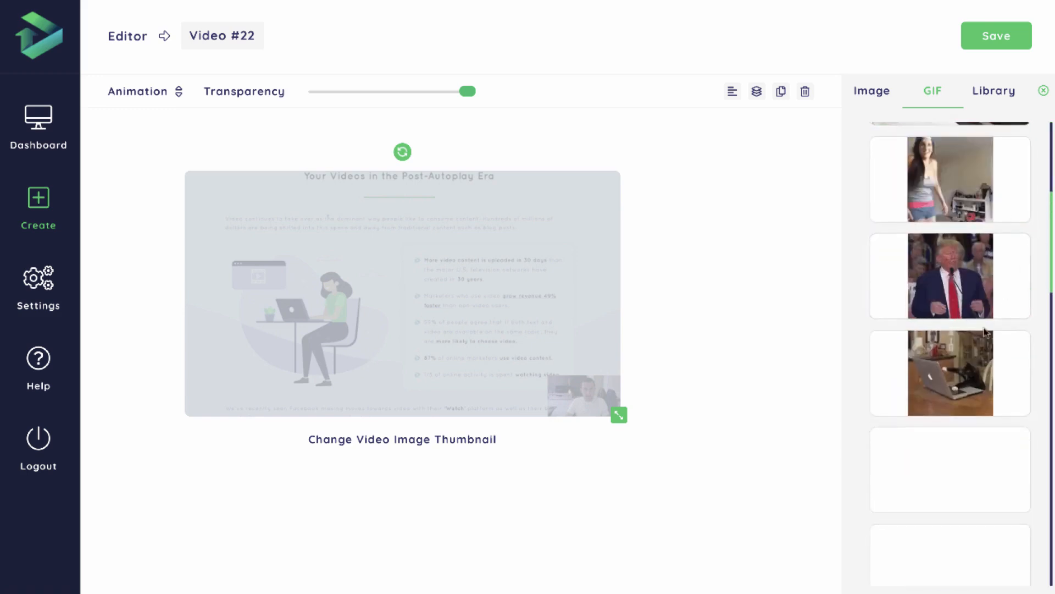
pyautogui.scroll(10, 939, 396)
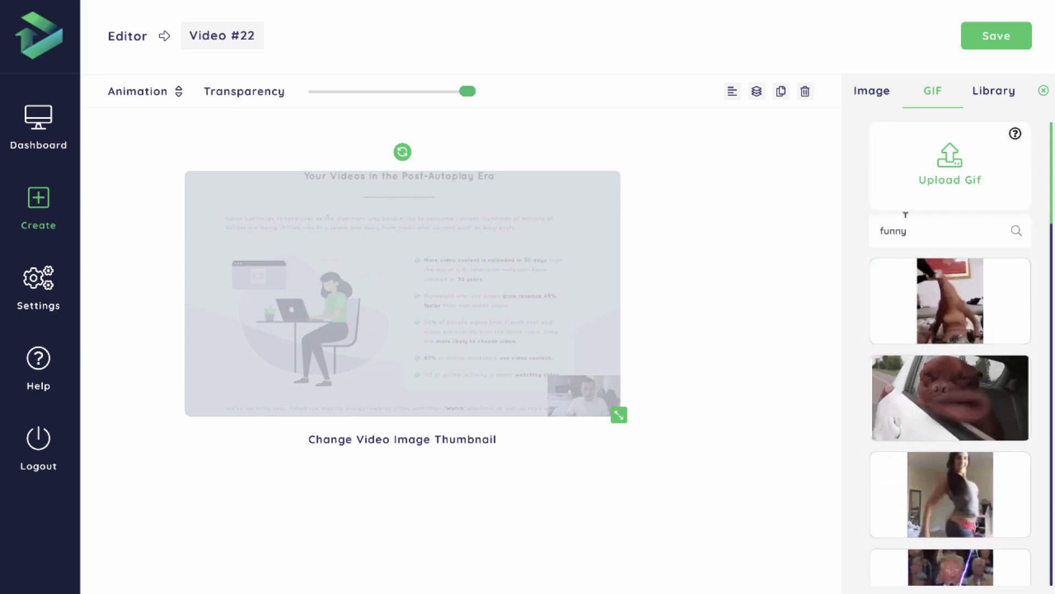
# Add the cartoon man image from the library and place it over the webcam picture in the thumbnail's lower-right corner.
pyautogui.click(979, 95)
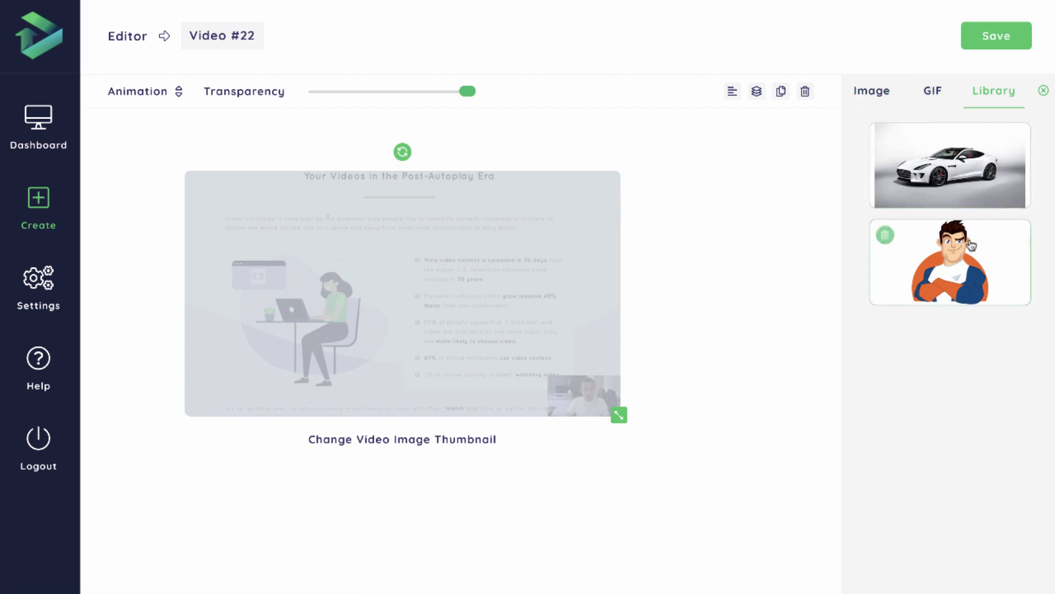
pyautogui.click(950, 262)
pyautogui.moveTo(500, 324); pyautogui.dragTo(582, 369)
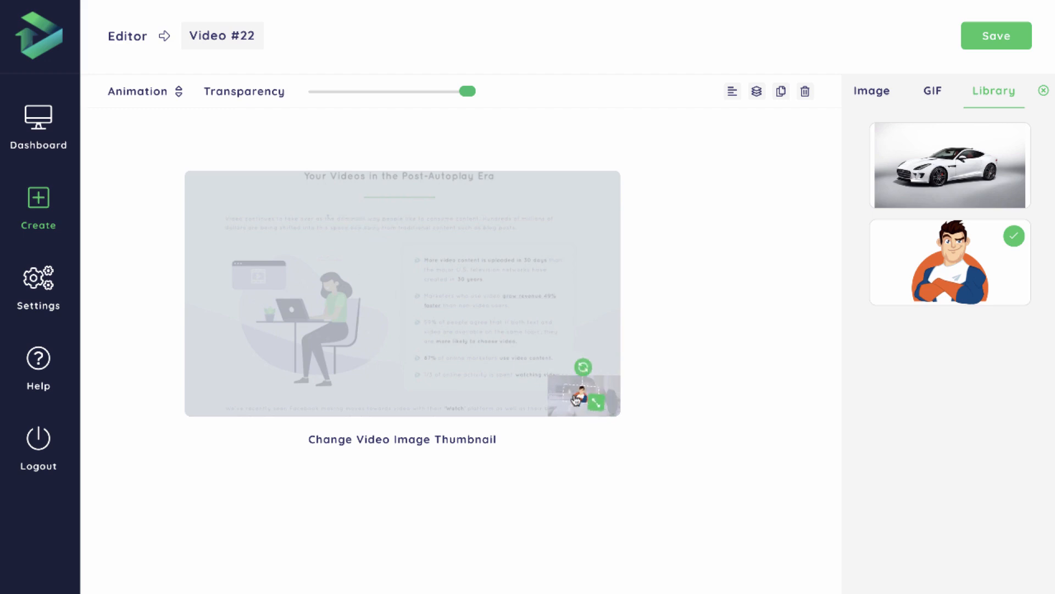
# Try a bounce-in animation on the cartoon man image.
pyautogui.click(142, 91)
pyautogui.click(154, 151)
pyautogui.click(138, 96)
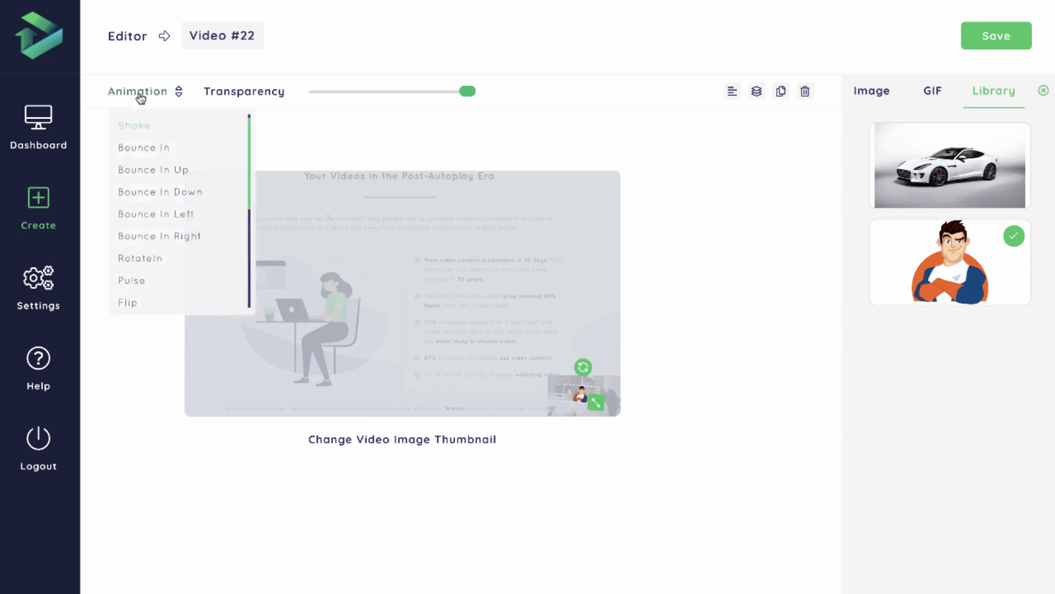
pyautogui.click(192, 155)
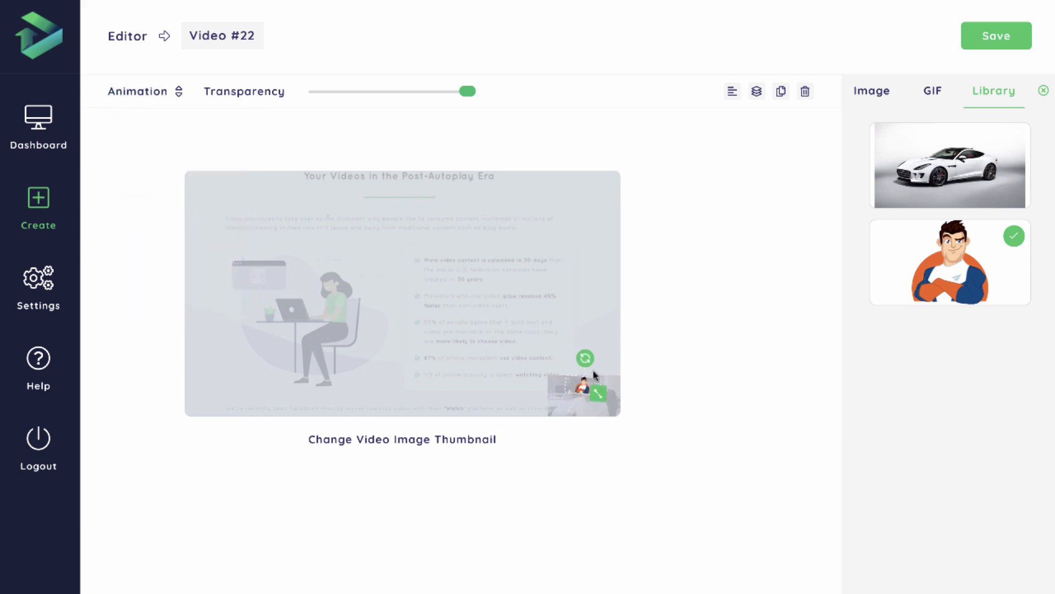
# Enlarge the cartoon man image slightly and reposition it over the webcam picture.
pyautogui.moveTo(587, 366); pyautogui.dragTo(586, 364)
pyautogui.moveTo(597, 393); pyautogui.dragTo(602, 404)
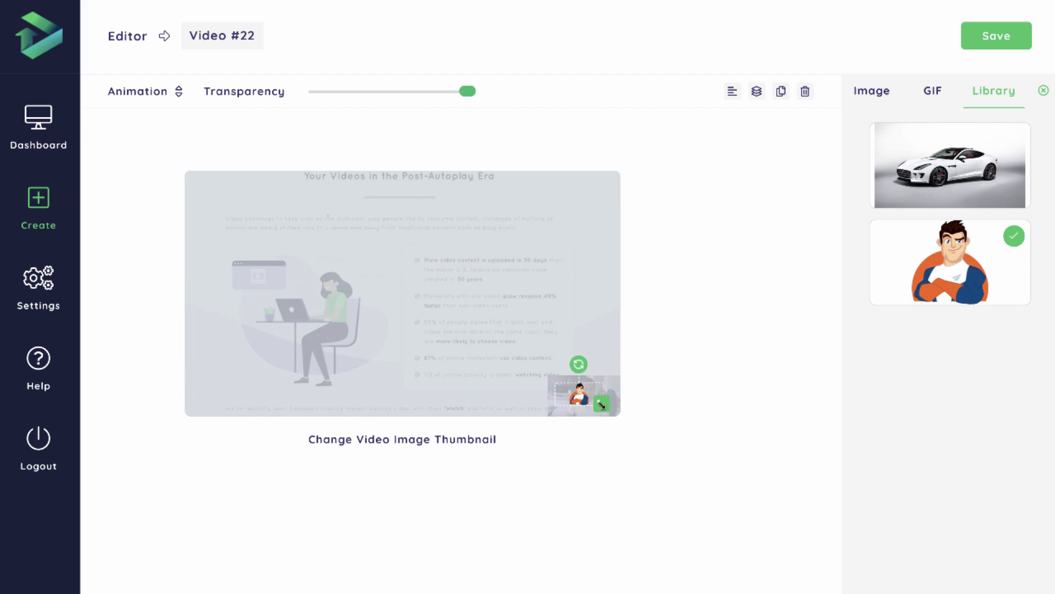
pyautogui.moveTo(604, 406)
pyautogui.mouseDown()
pyautogui.moveTo(617, 419)
pyautogui.moveTo(587, 408)
pyautogui.mouseUp()
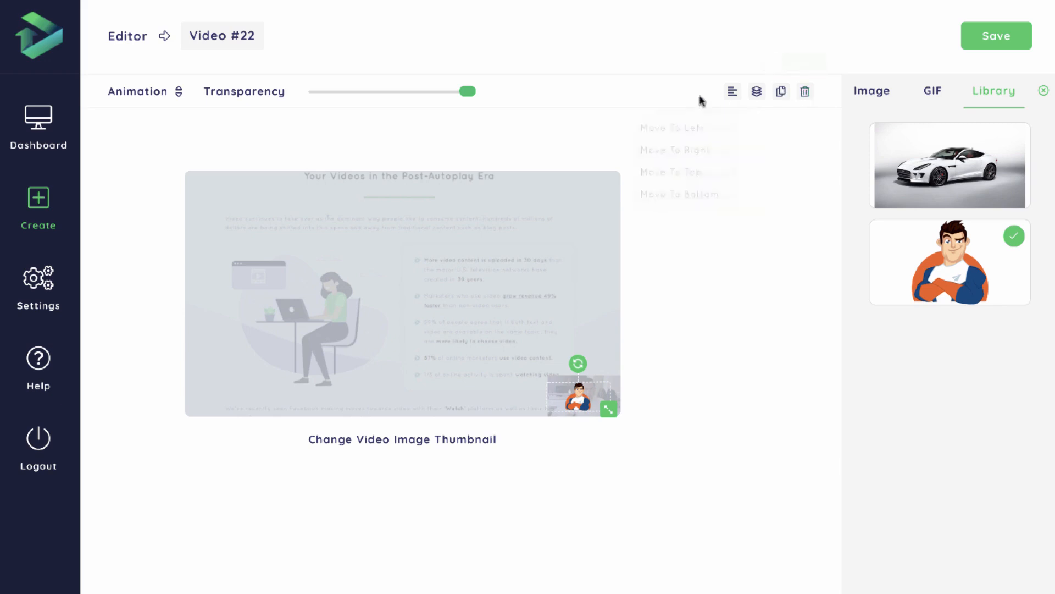
# Send the cartoon man image to the back, duplicate it, and delete the duplicate.
pyautogui.moveTo(733, 97)
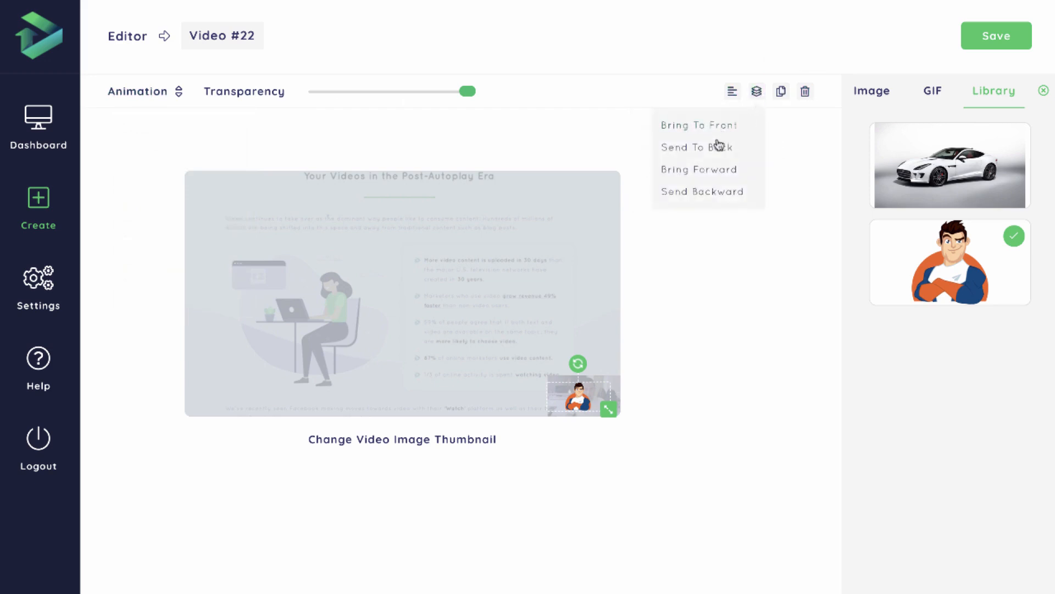
pyautogui.click(719, 150)
pyautogui.moveTo(758, 93)
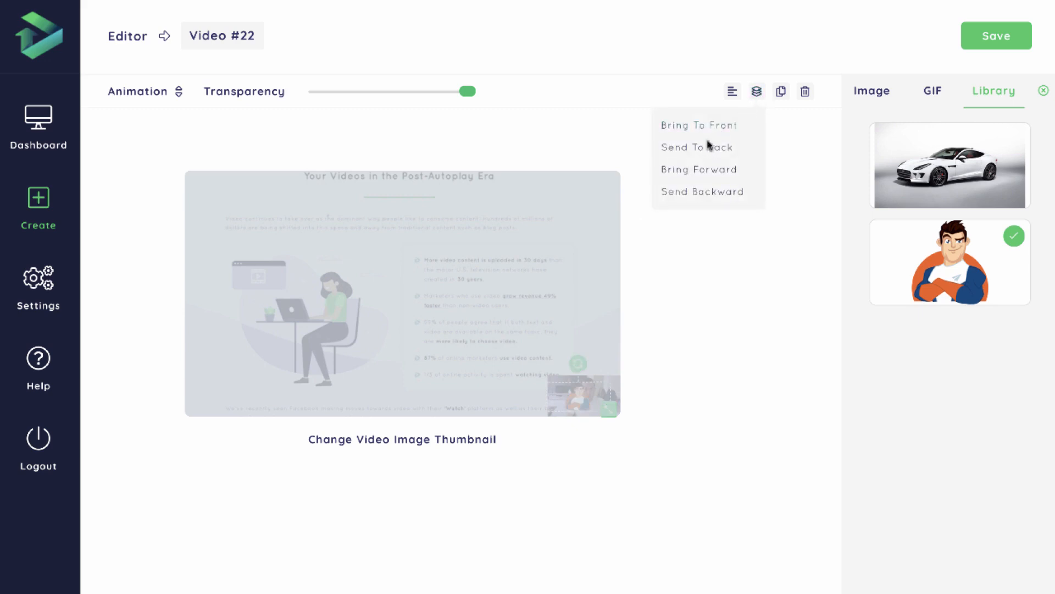
pyautogui.click(783, 94)
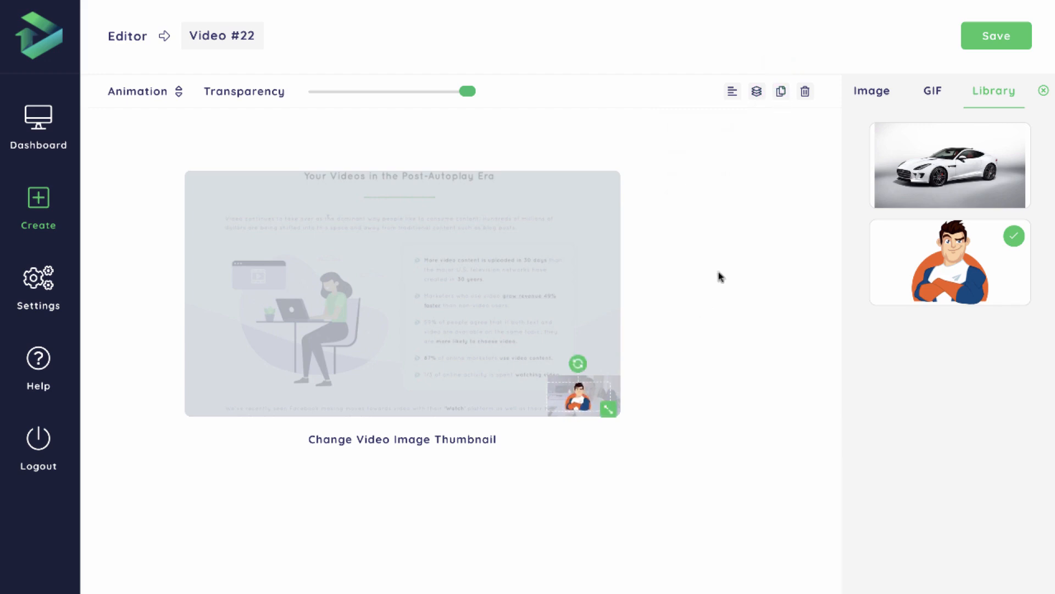
pyautogui.click(807, 95)
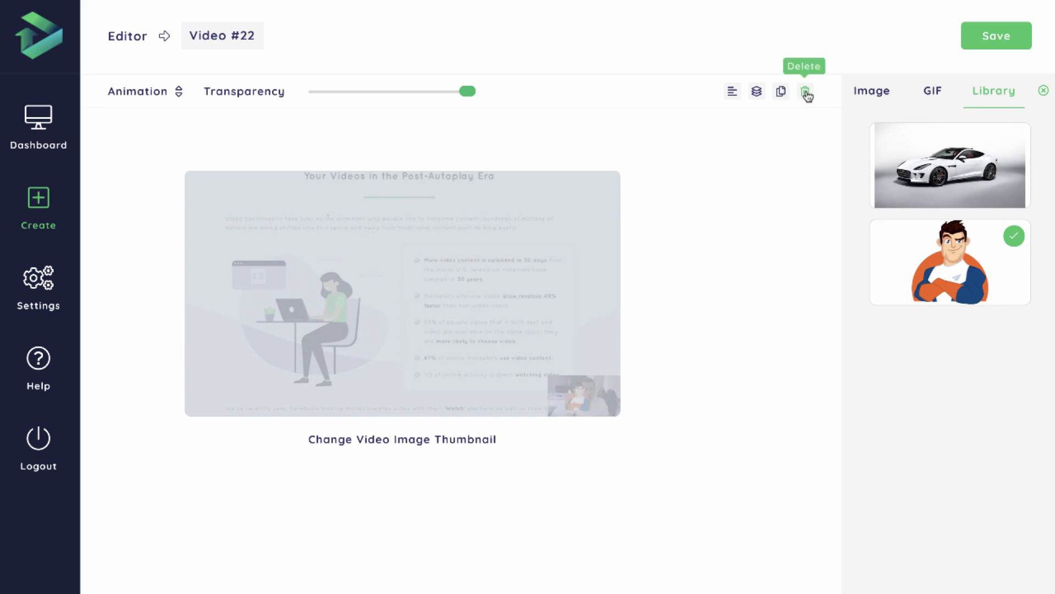
# Send the light grey overlay to the back of the layer order.
pyautogui.click(565, 300)
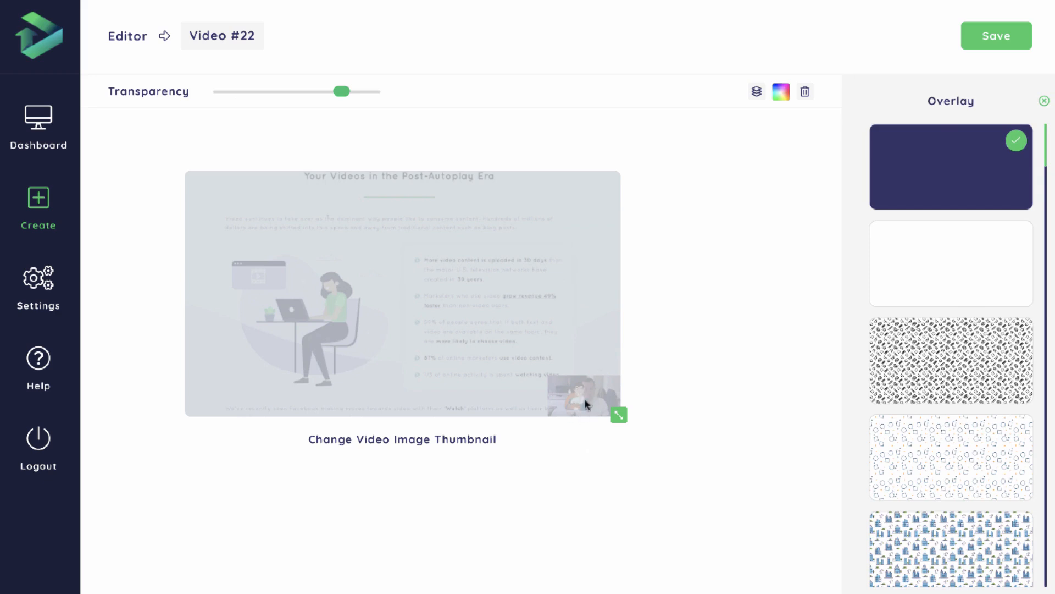
pyautogui.click(754, 94)
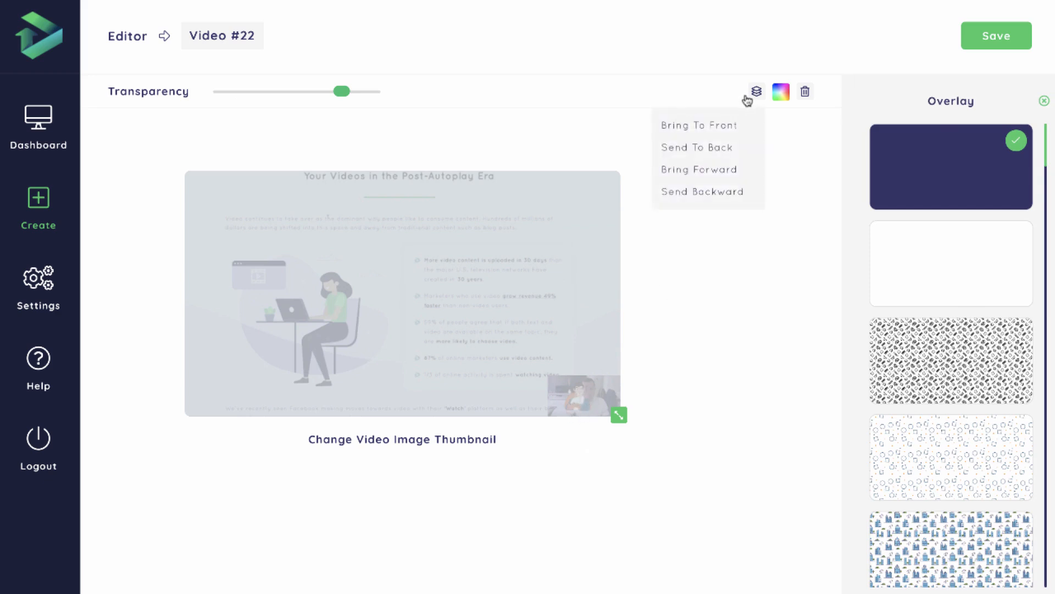
pyautogui.click(724, 147)
# Delete the cartoon man image from the thumbnail and close the image settings.
pyautogui.click(581, 394)
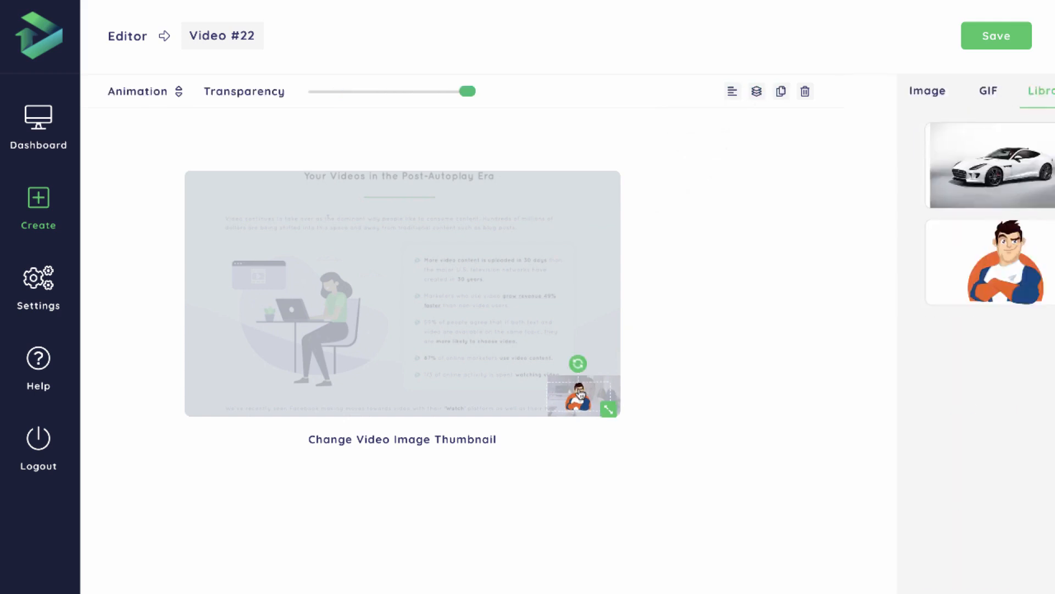
pyautogui.click(805, 91)
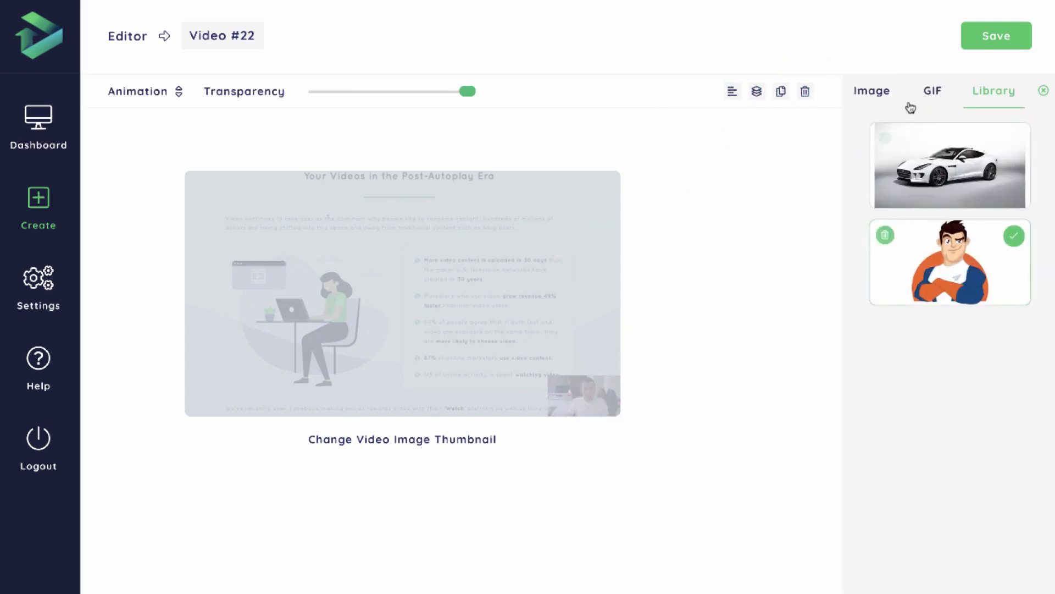
pyautogui.click(1044, 91)
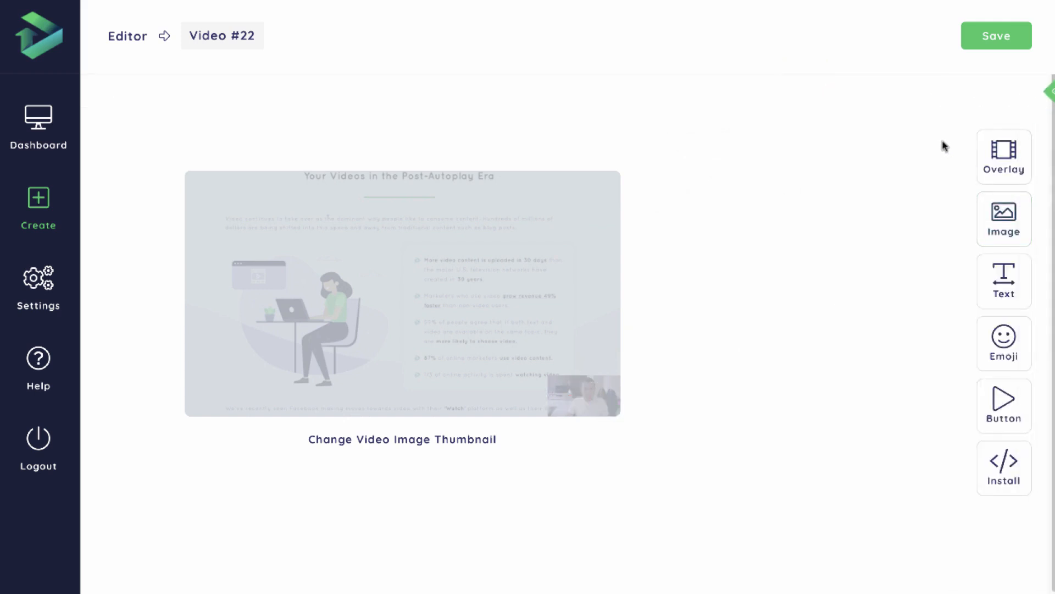
# Add the Donald Trump lightning GIF from the "funny" results, place it in the thumbnail's upper-right area, and close the GIF settings.
pyautogui.click(991, 223)
pyautogui.click(934, 97)
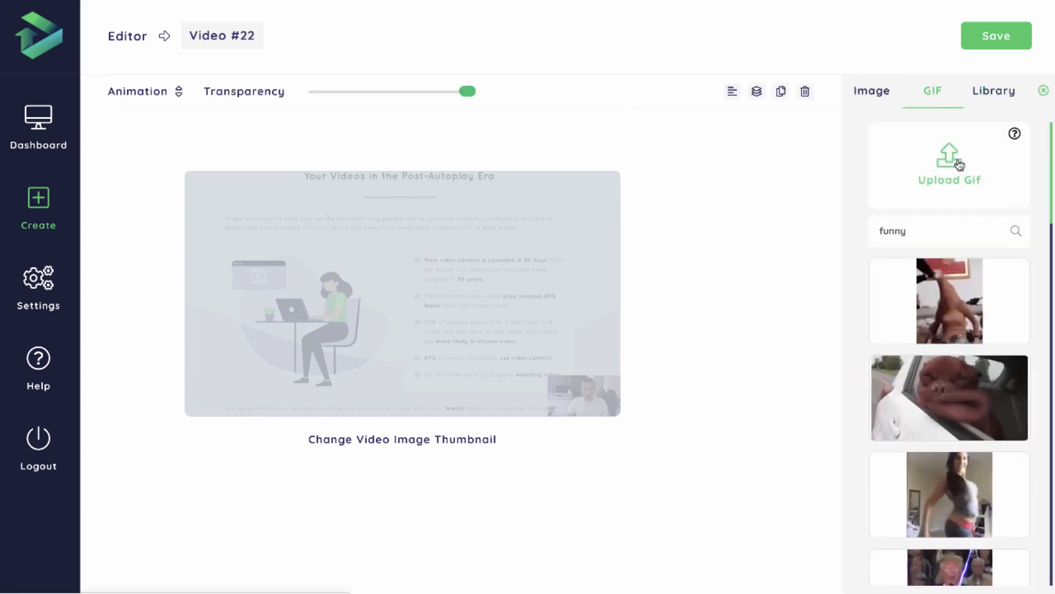
pyautogui.scroll(-1, 985, 287)
pyautogui.scroll(-2, 987, 290)
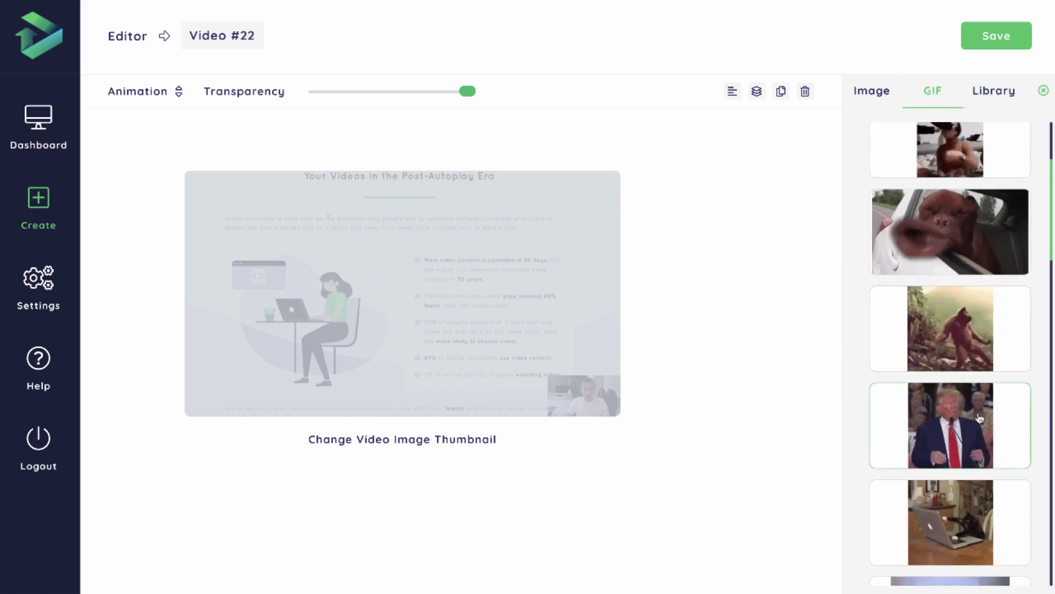
pyautogui.click(951, 426)
pyautogui.moveTo(424, 283); pyautogui.dragTo(610, 268)
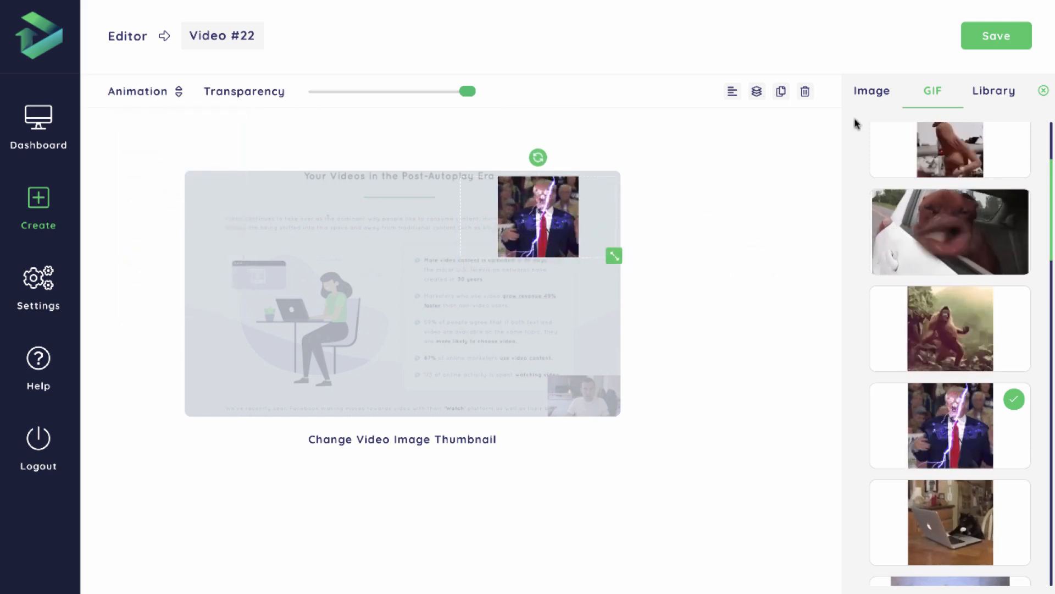
pyautogui.click(908, 202)
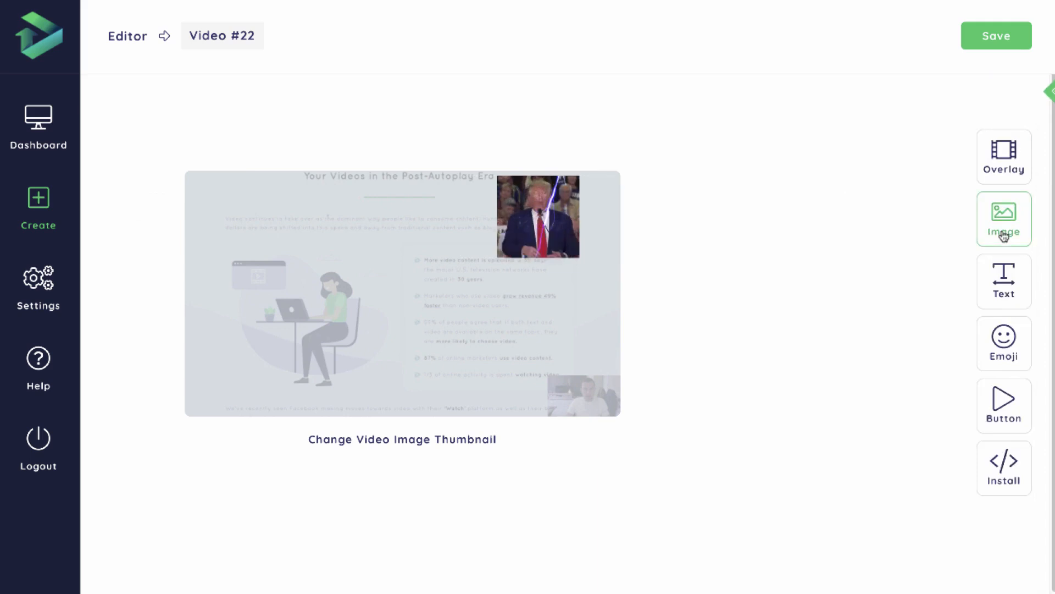
# Add the "Organic Coffee" text style to the thumbnail and move it slightly below the centre.
pyautogui.click(1001, 292)
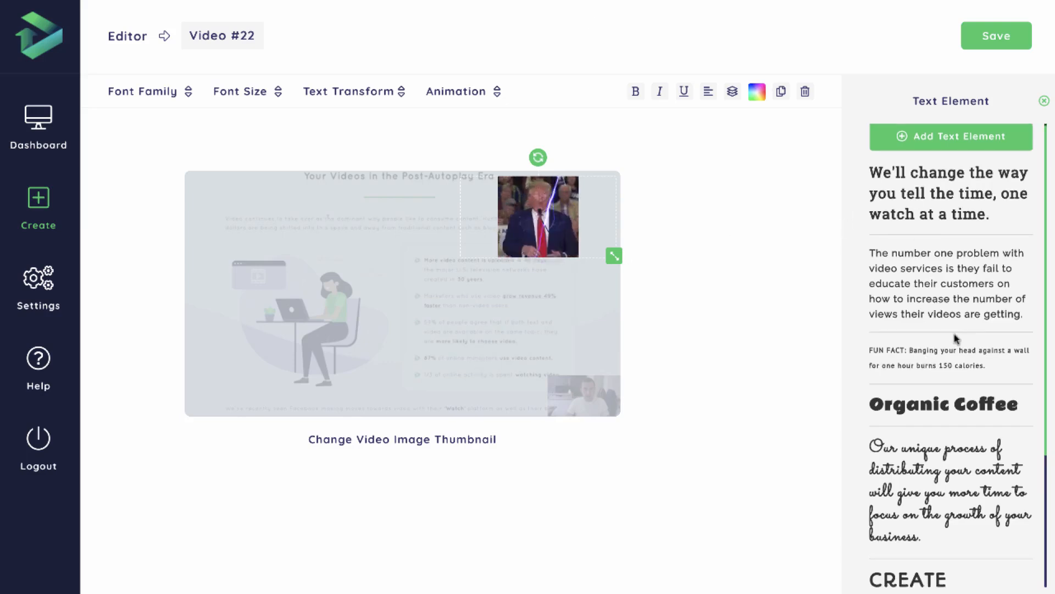
pyautogui.scroll(-5, 932, 330)
pyautogui.scroll(-1, 965, 432)
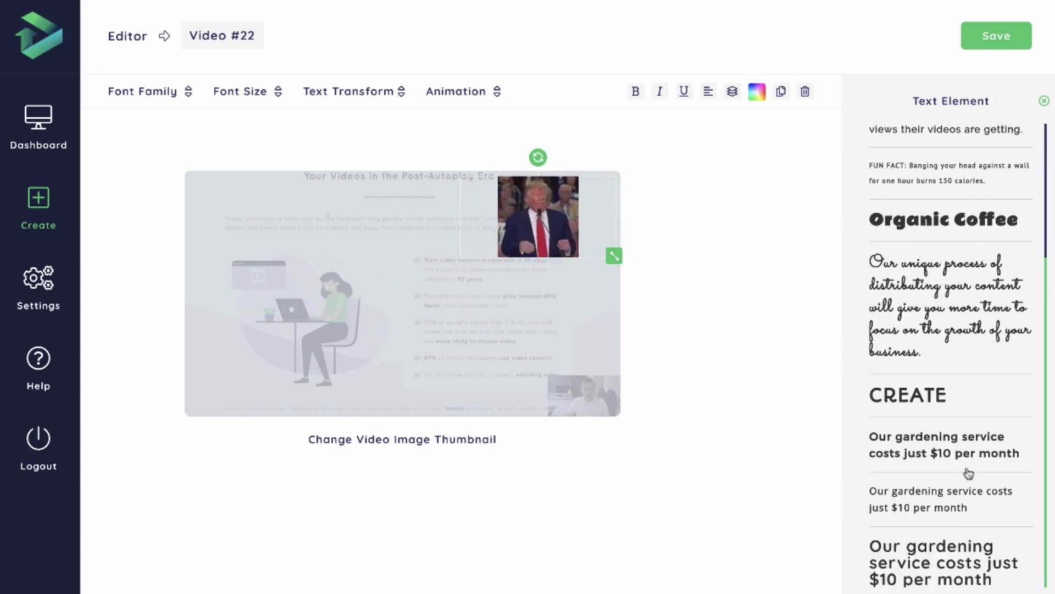
pyautogui.click(945, 227)
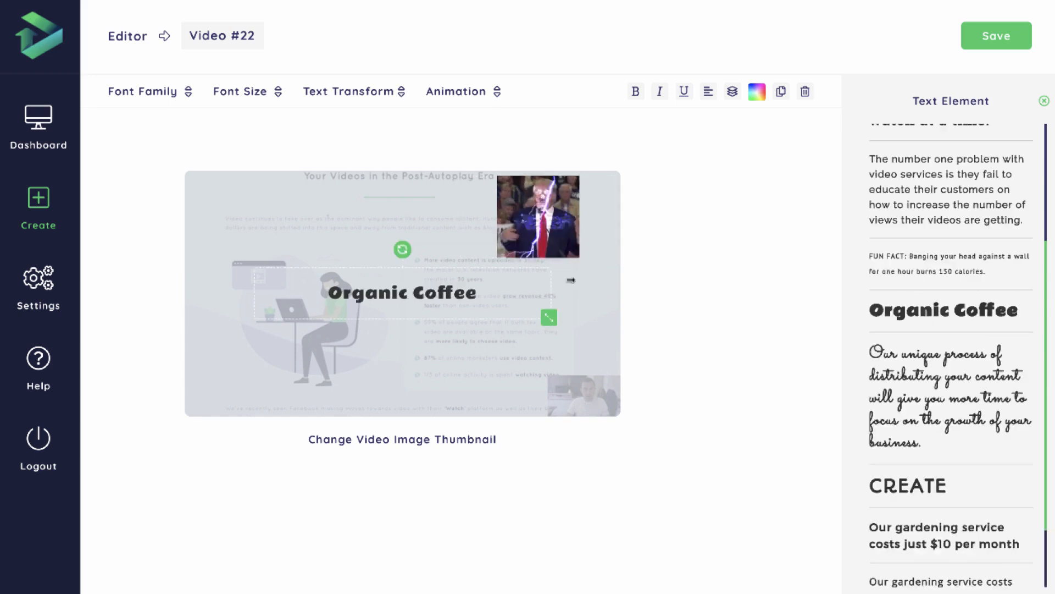
pyautogui.moveTo(453, 292); pyautogui.dragTo(456, 321)
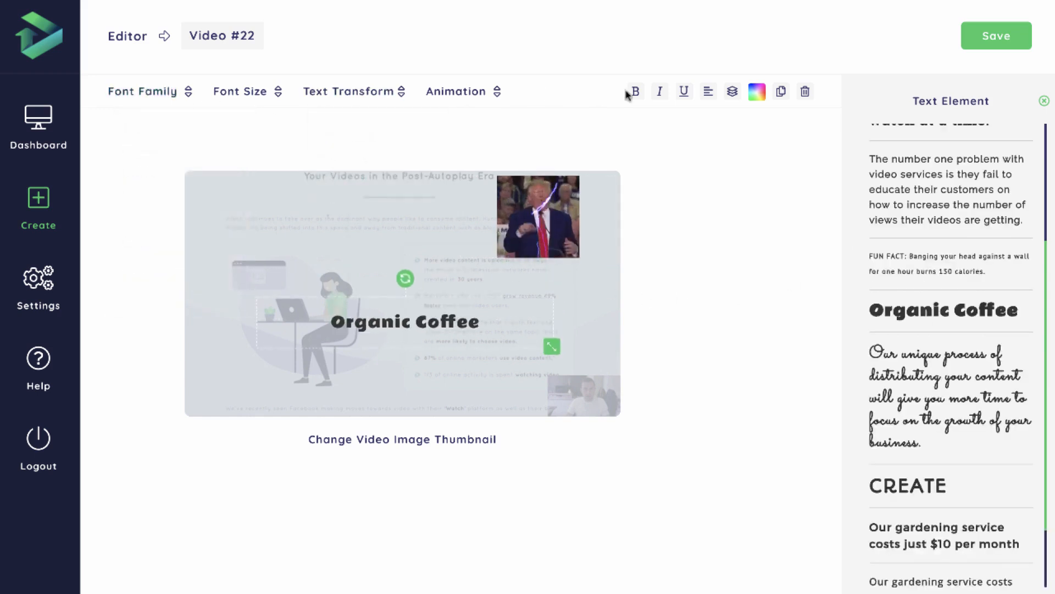
pyautogui.moveTo(402, 311); pyautogui.dragTo(403, 323)
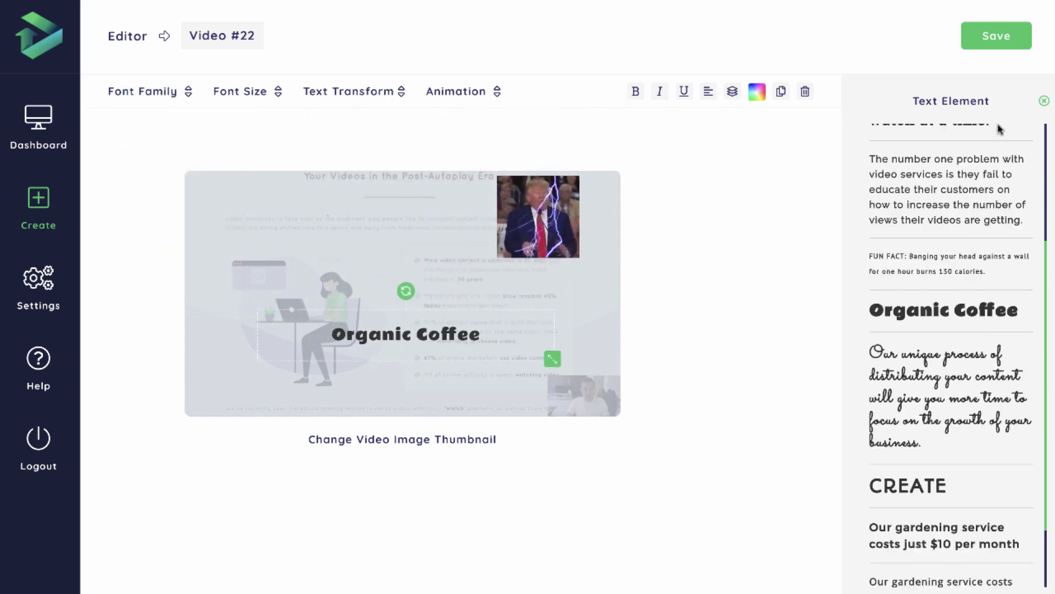
# Replace the "Organic Coffee" wording in the text element with "Click Here to Play".
pyautogui.scroll(3, 972, 219)
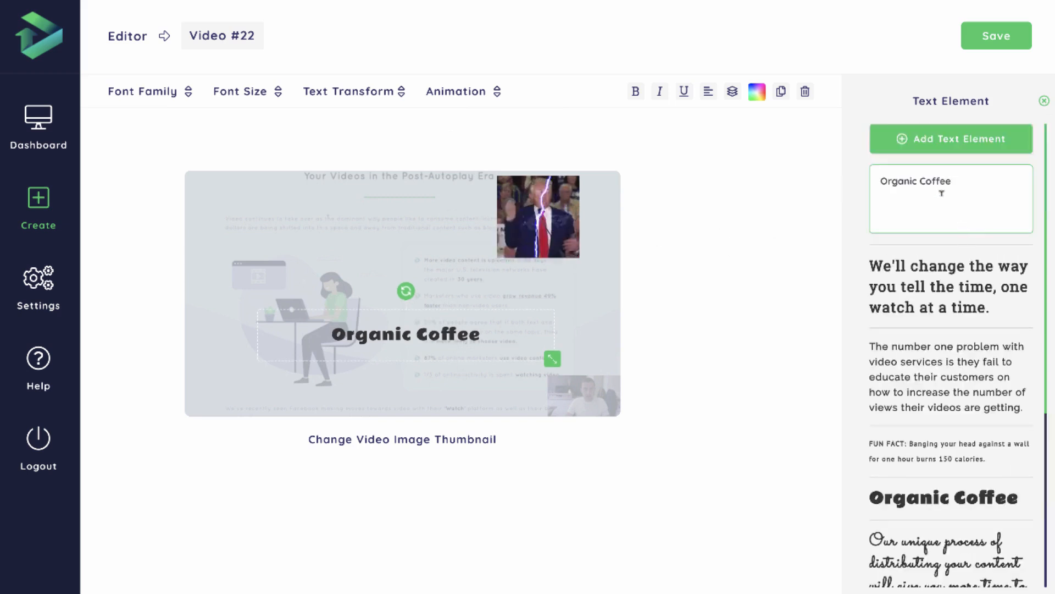
pyautogui.tripleClick(947, 180)
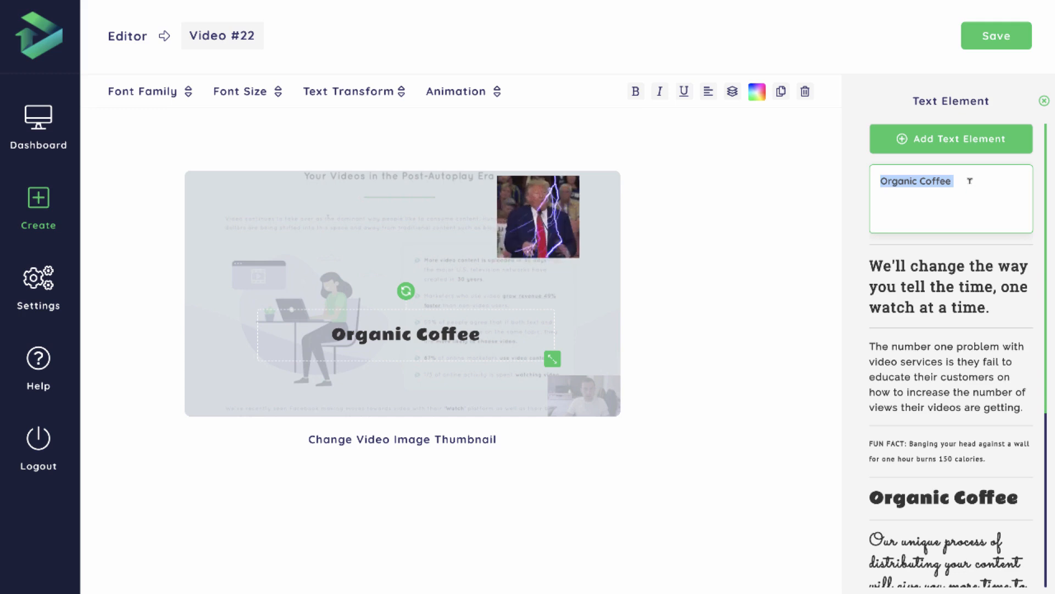
pyautogui.write('C')
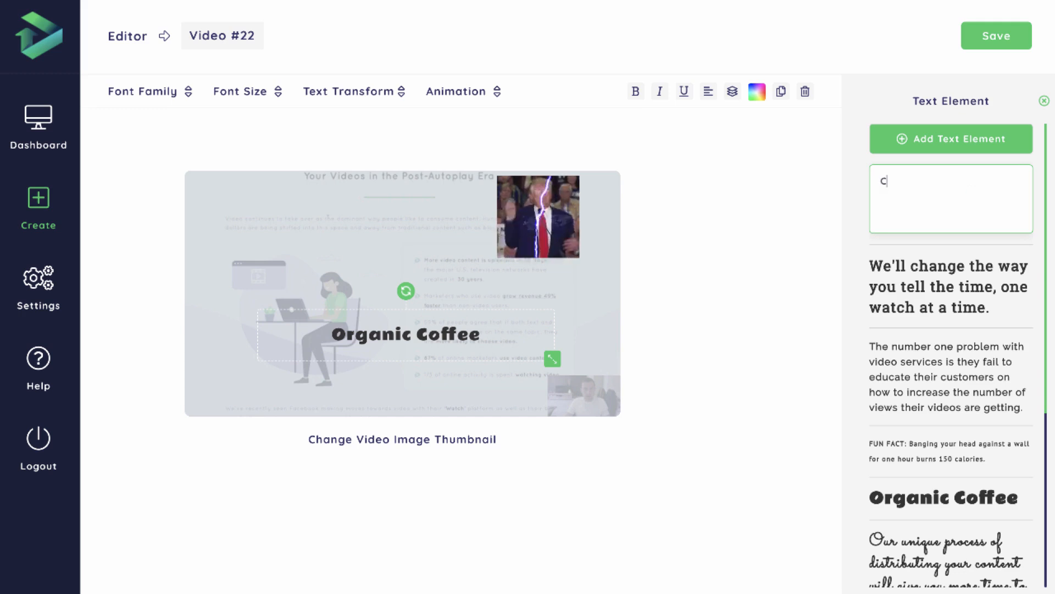
pyautogui.write('lick Here ')
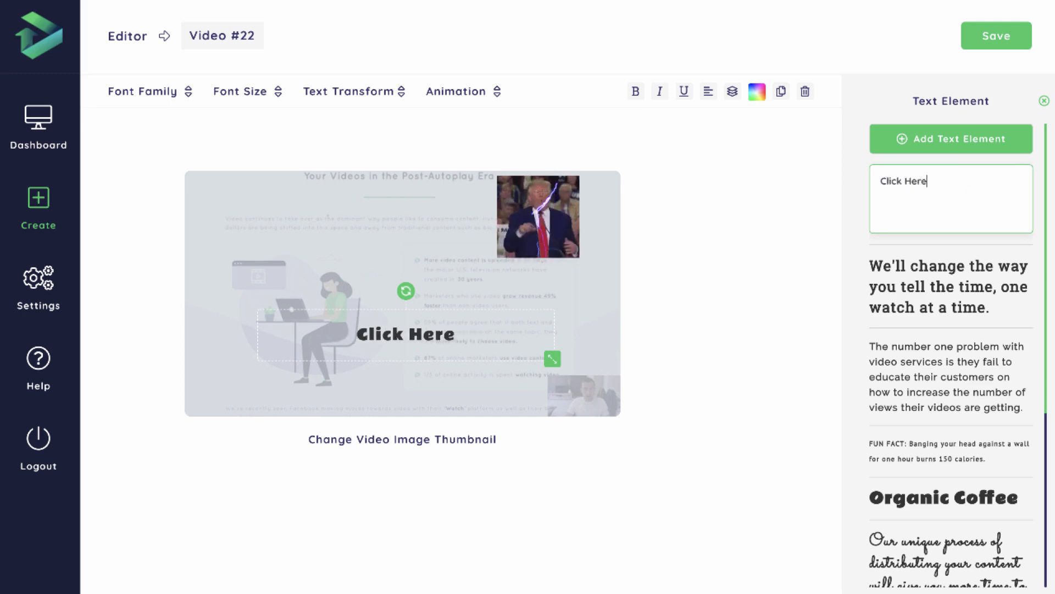
pyautogui.write('to Unmute')
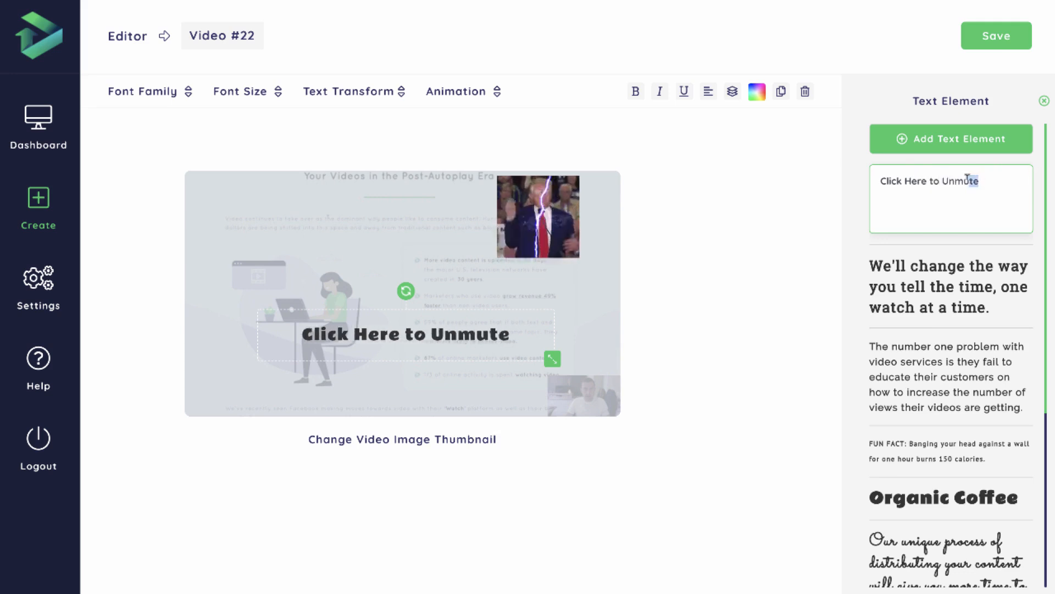
pyautogui.moveTo(968, 179); pyautogui.dragTo(944, 179)
pyautogui.write('Play')
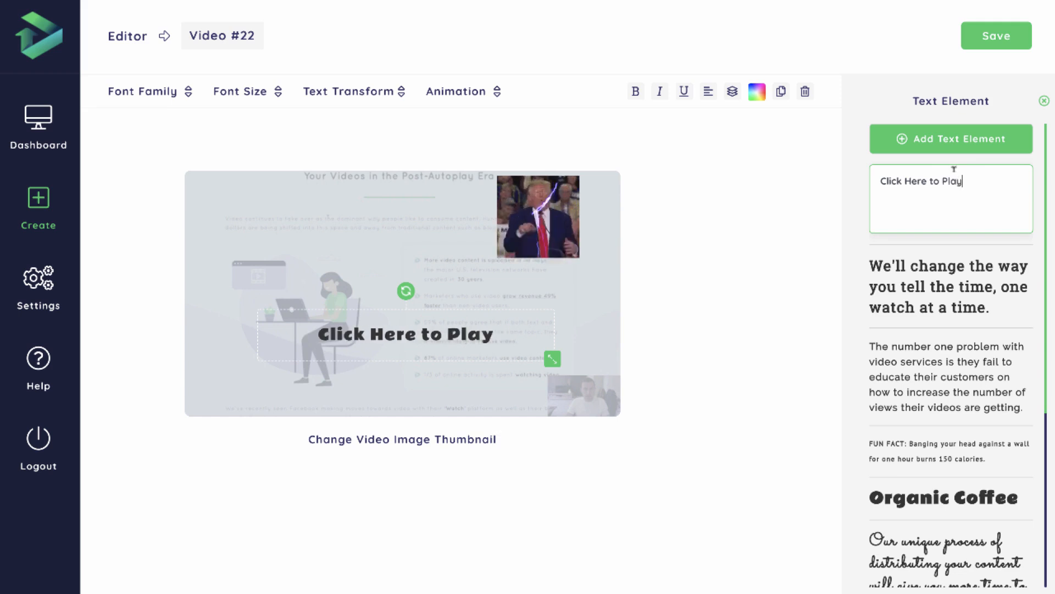
# Try the Alfa Slab One and Baloo Bhaina fonts on the call-to-action text, and settle on Fredoka One.
pyautogui.click(190, 92)
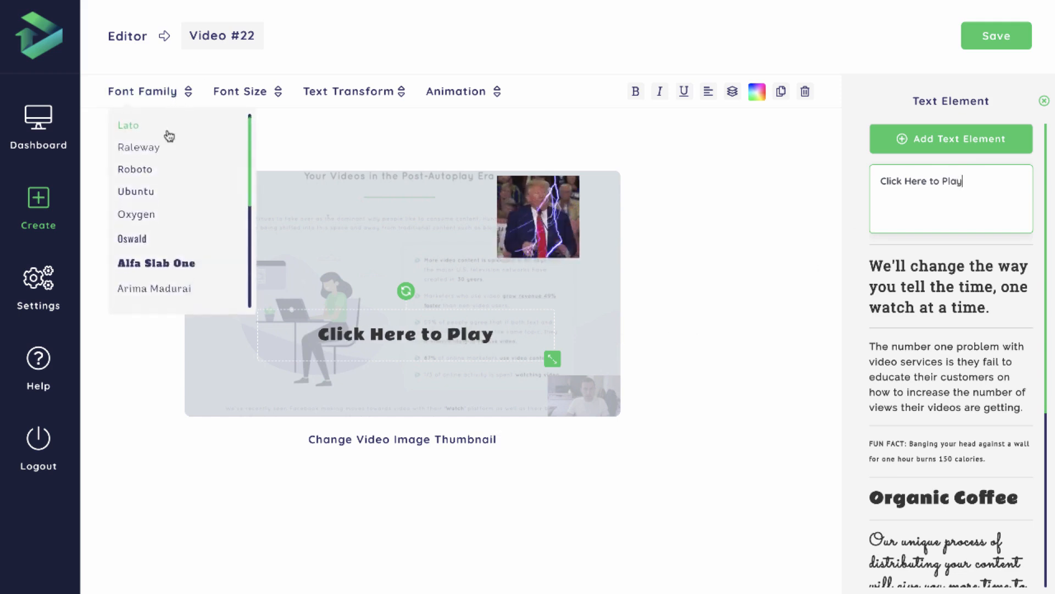
pyautogui.scroll(-2, 171, 133)
pyautogui.scroll(-1, 148, 195)
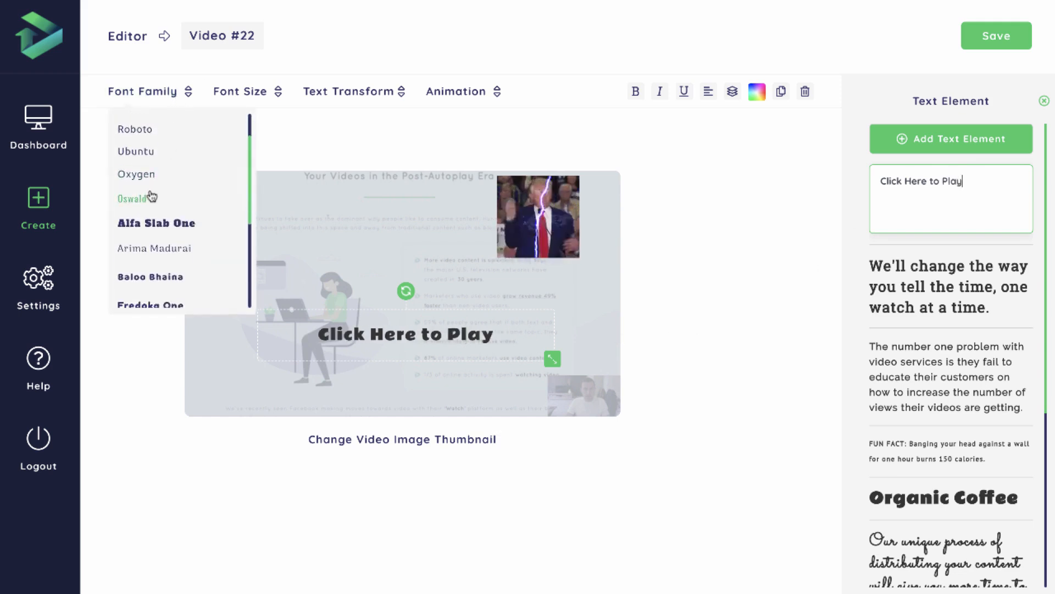
pyautogui.click(142, 198)
pyautogui.click(157, 225)
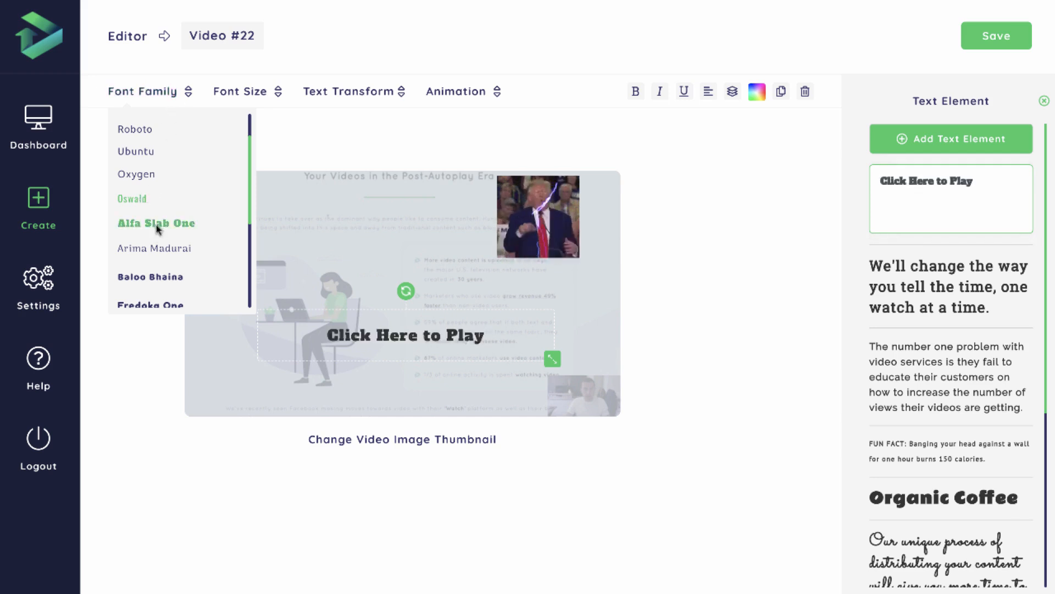
pyautogui.click(156, 278)
pyautogui.scroll(-1, 156, 282)
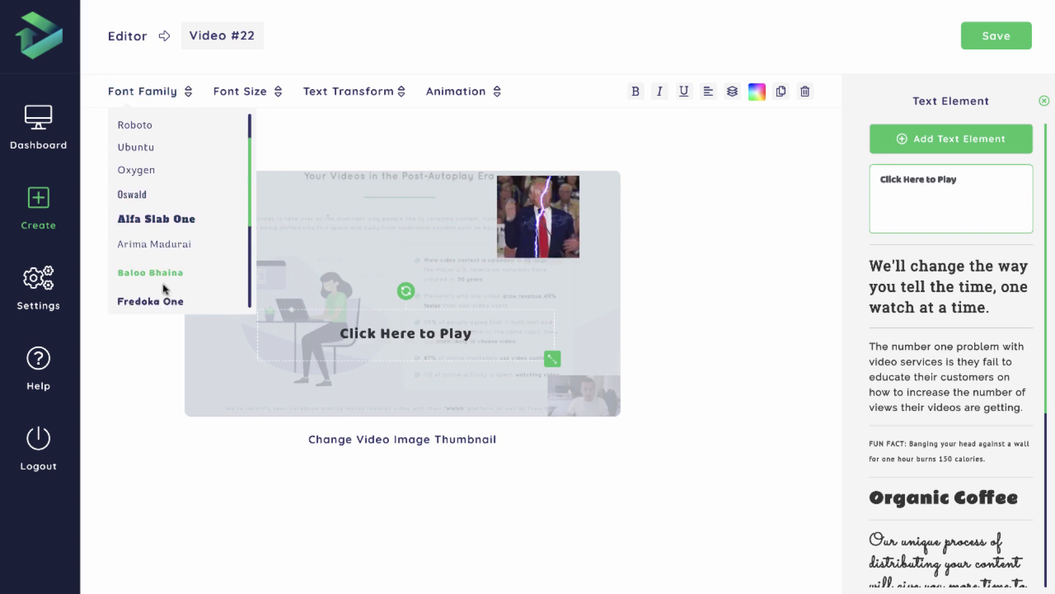
pyautogui.click(167, 302)
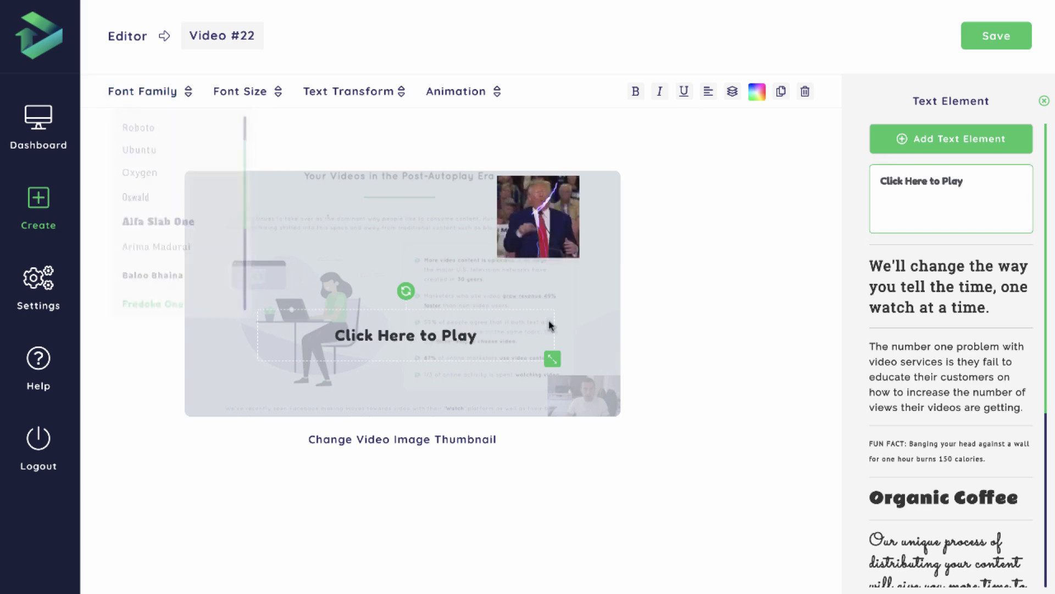
# Set the call-to-action text's font size to 48px and move it down near the thumbnail's lower edge.
pyautogui.moveTo(266, 89)
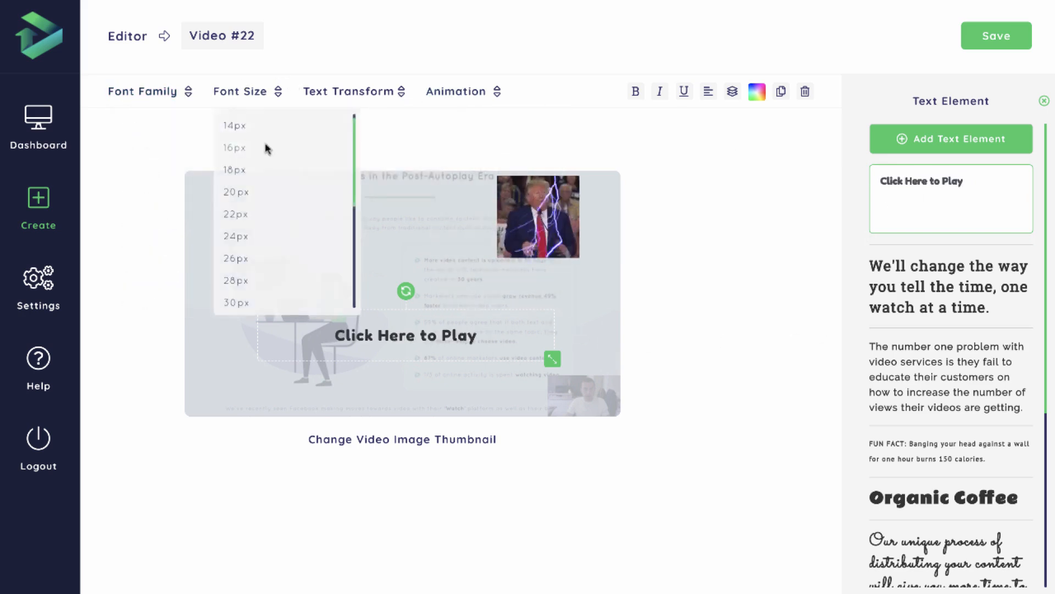
pyautogui.scroll(-4, 273, 267)
pyautogui.click(242, 286)
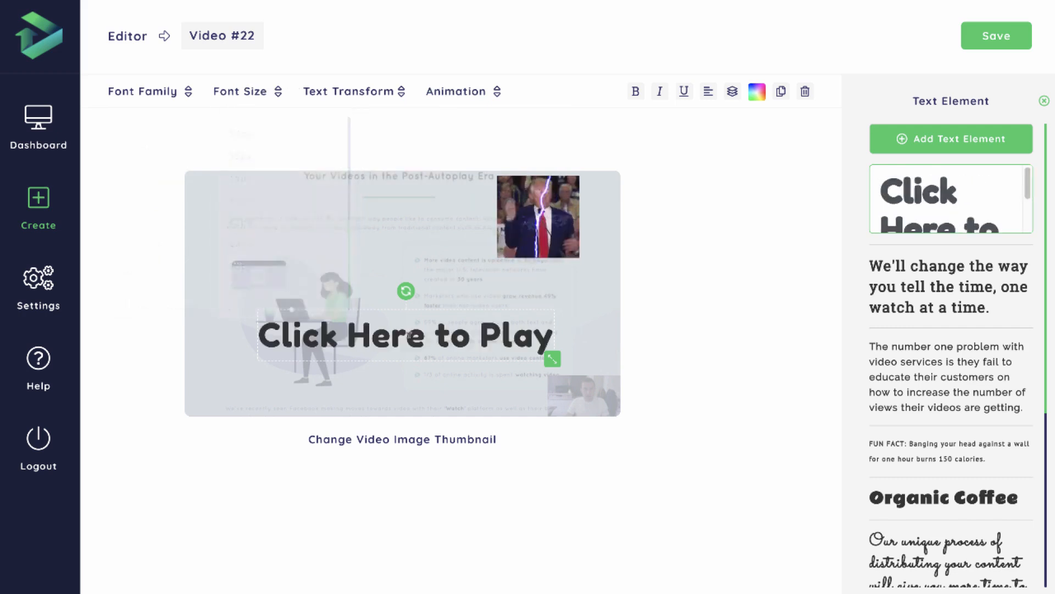
pyautogui.moveTo(404, 337); pyautogui.dragTo(410, 374)
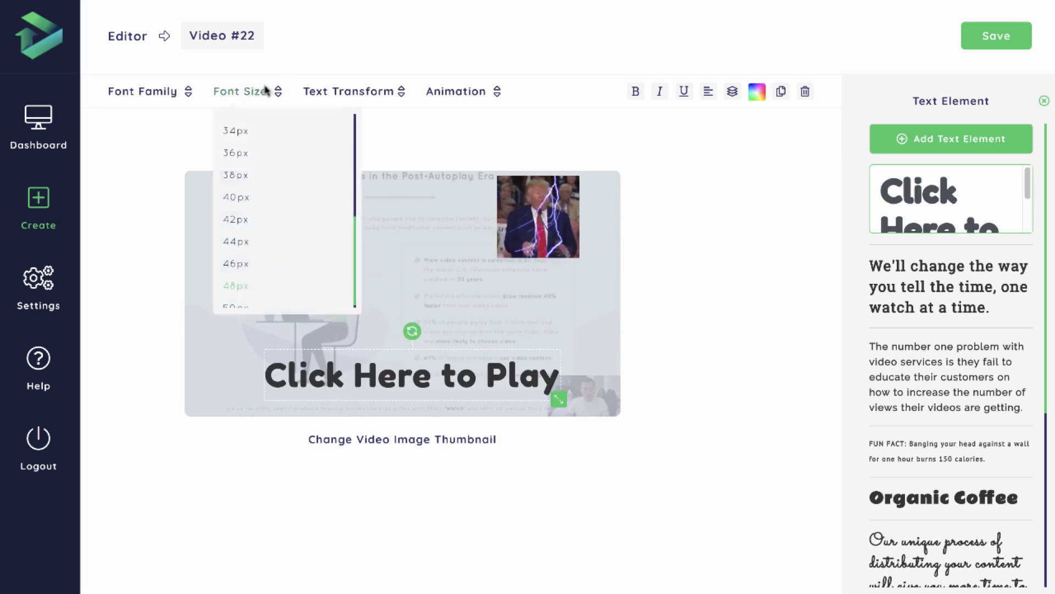
# Try the Pulse animation on the "Click Here to Play" text.
pyautogui.moveTo(393, 94)
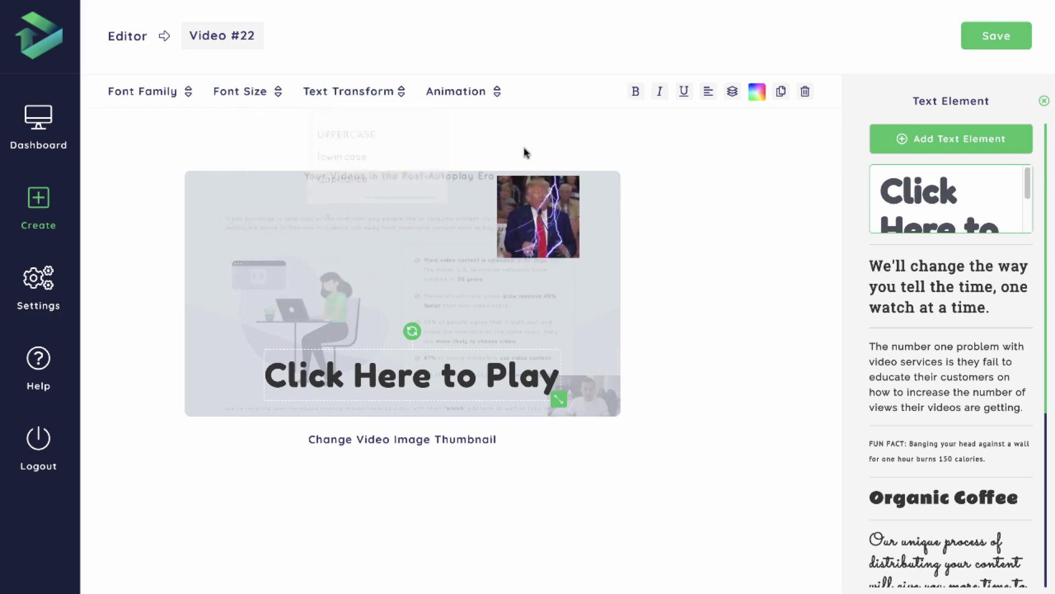
pyautogui.moveTo(456, 92)
pyautogui.scroll(-1, 456, 227)
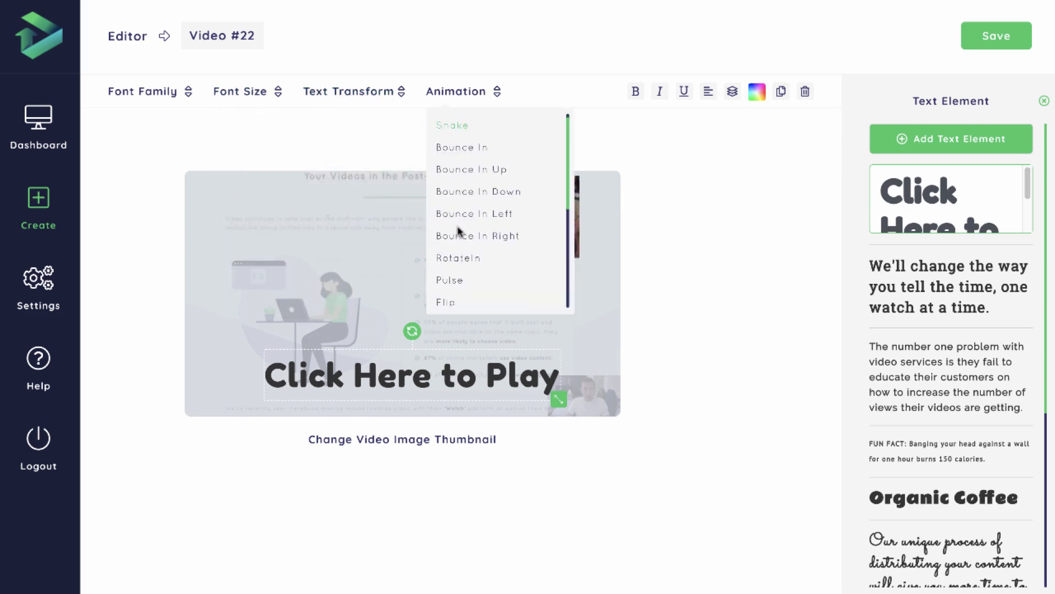
pyautogui.scroll(-1, 461, 233)
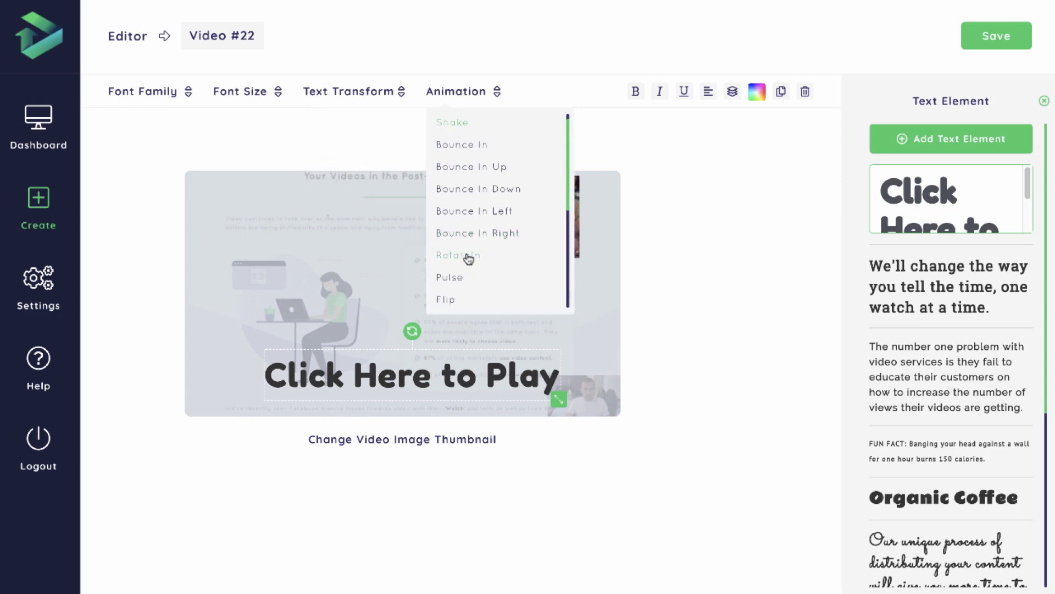
pyautogui.click(454, 288)
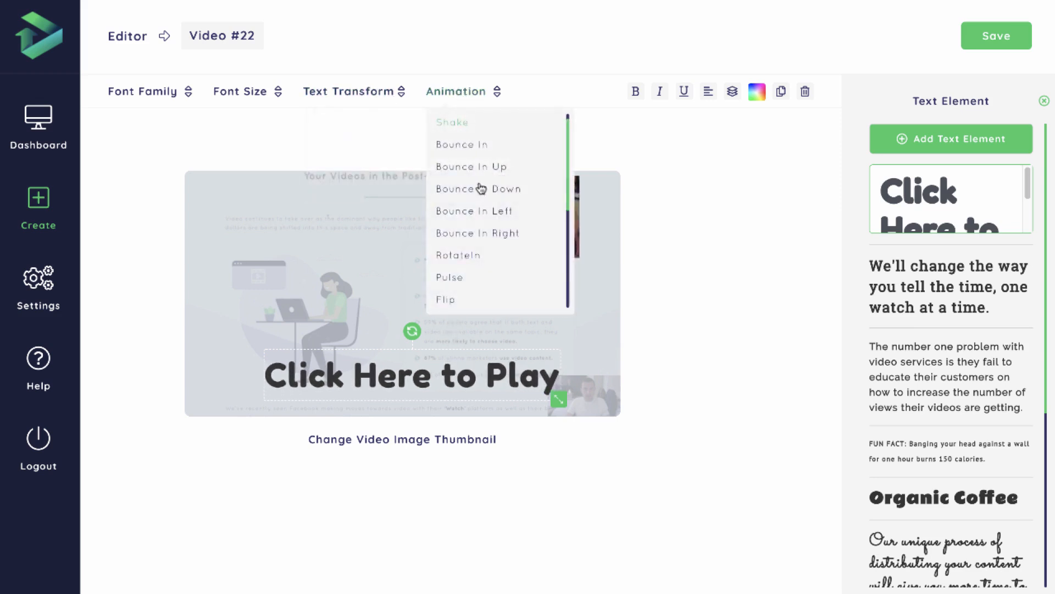
# Preview the other animations, apply Flip to the "Click Here to Play" text, and close the text settings.
pyautogui.scroll(-3, 479, 195)
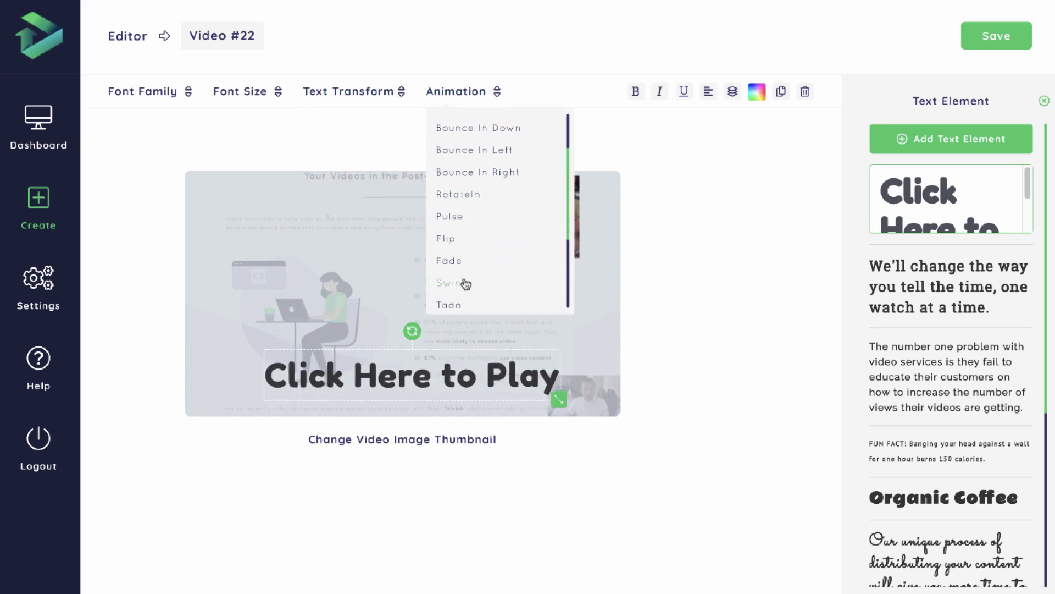
pyautogui.scroll(-1, 458, 283)
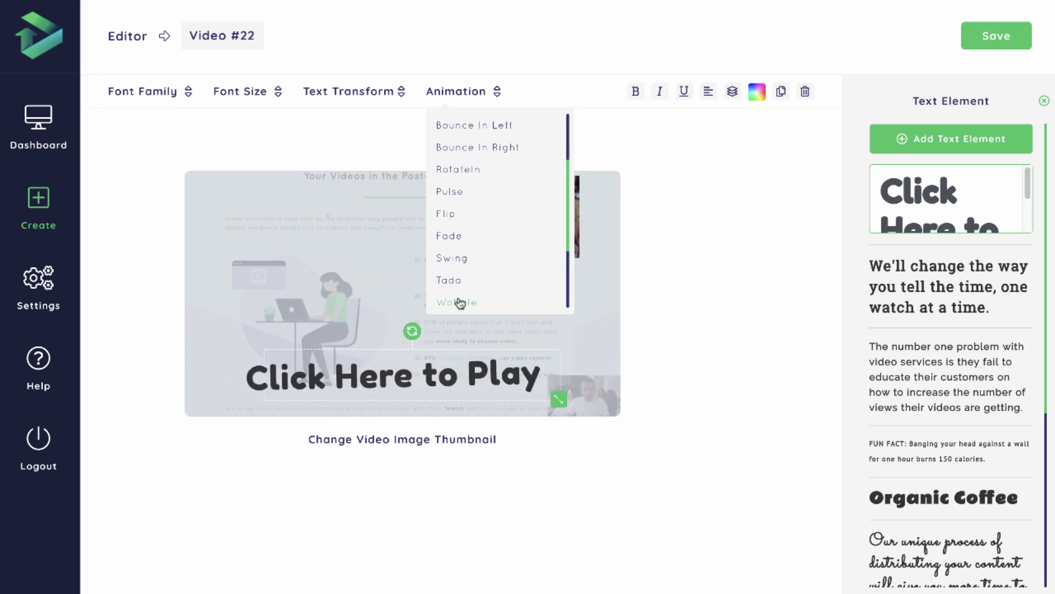
pyautogui.scroll(-1, 467, 298)
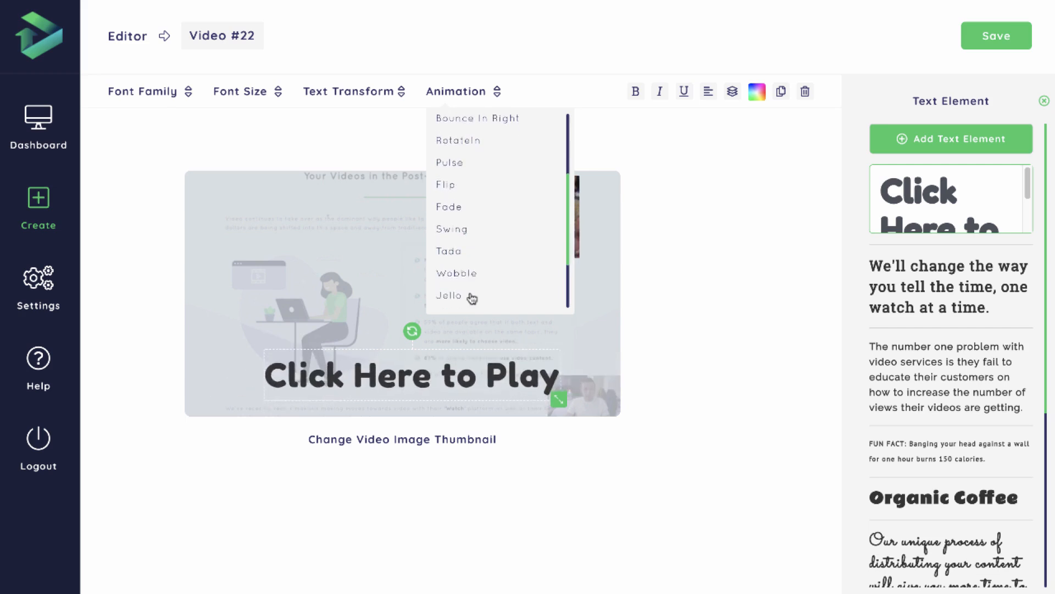
pyautogui.scroll(-2, 468, 297)
pyautogui.scroll(2, 457, 240)
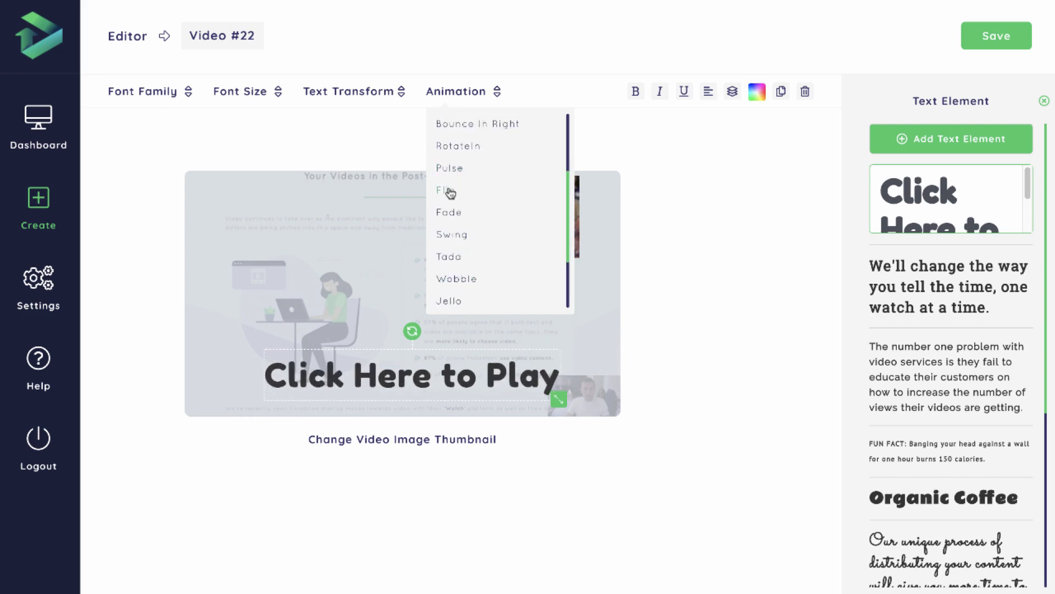
pyautogui.click(445, 193)
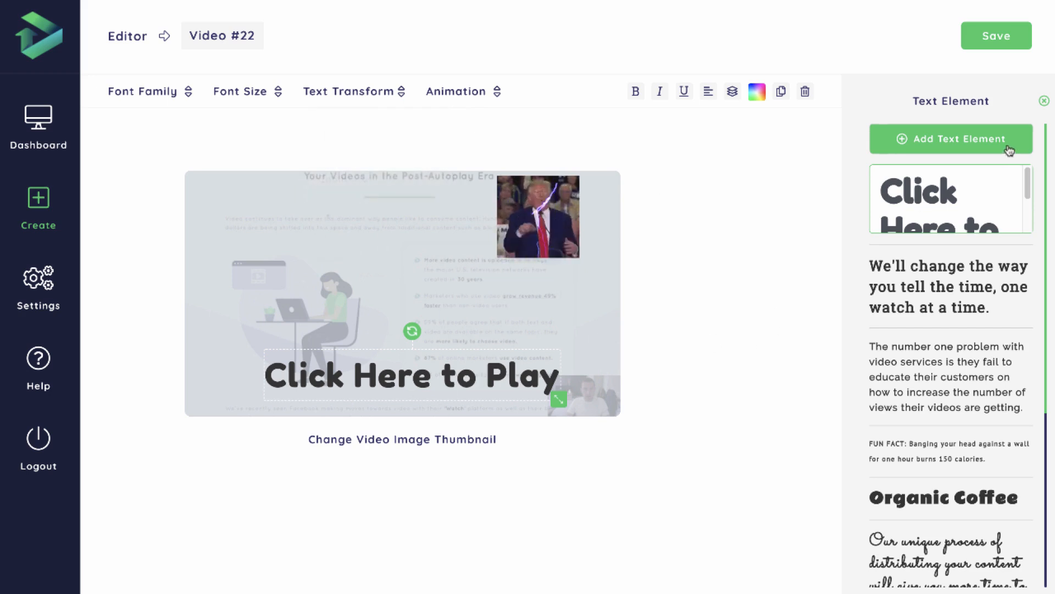
pyautogui.click(1043, 102)
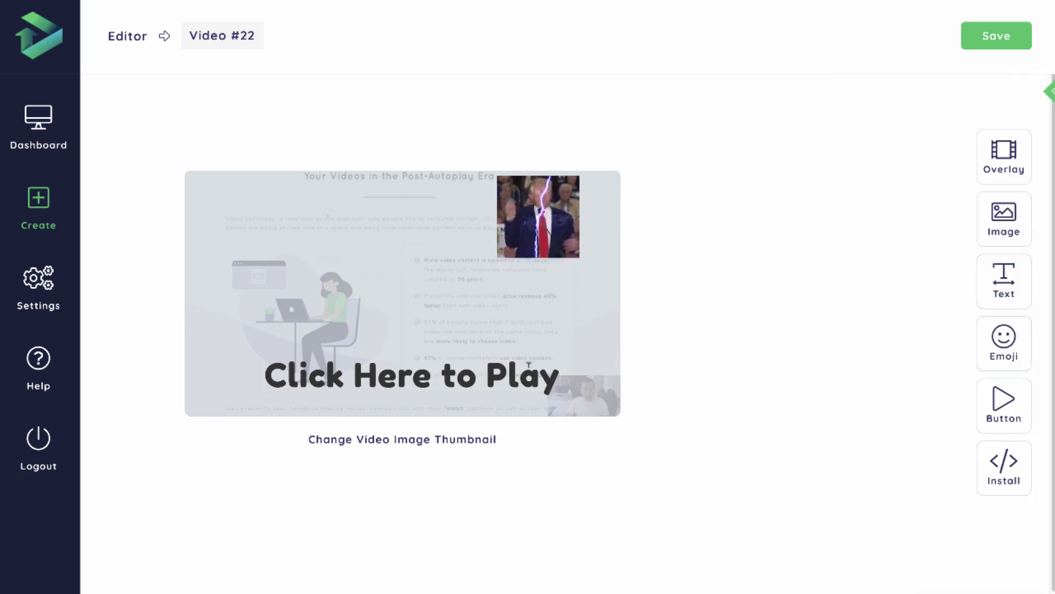
pyautogui.click(504, 371)
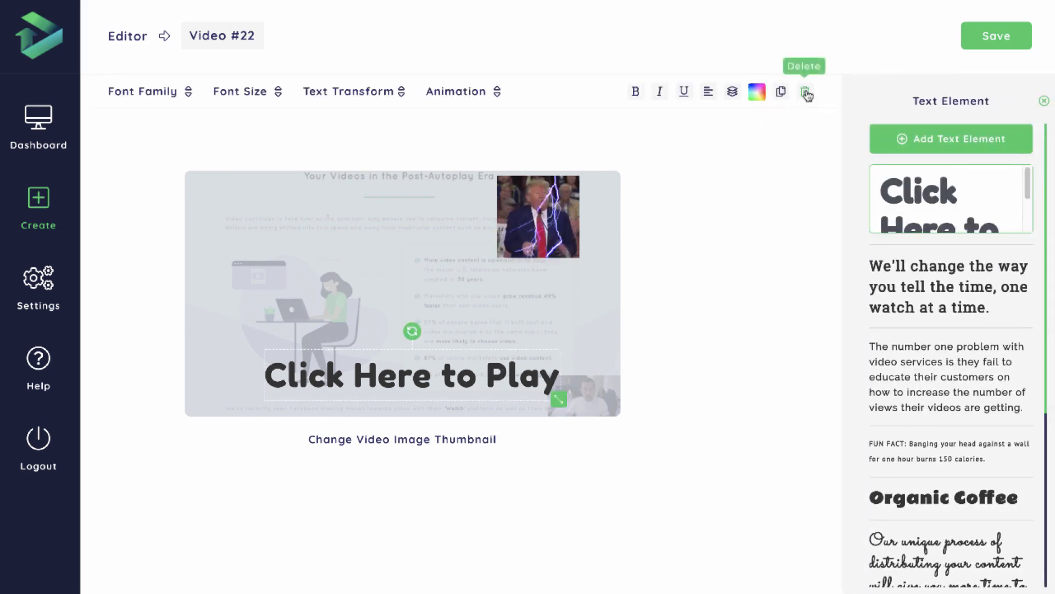
pyautogui.click(1043, 102)
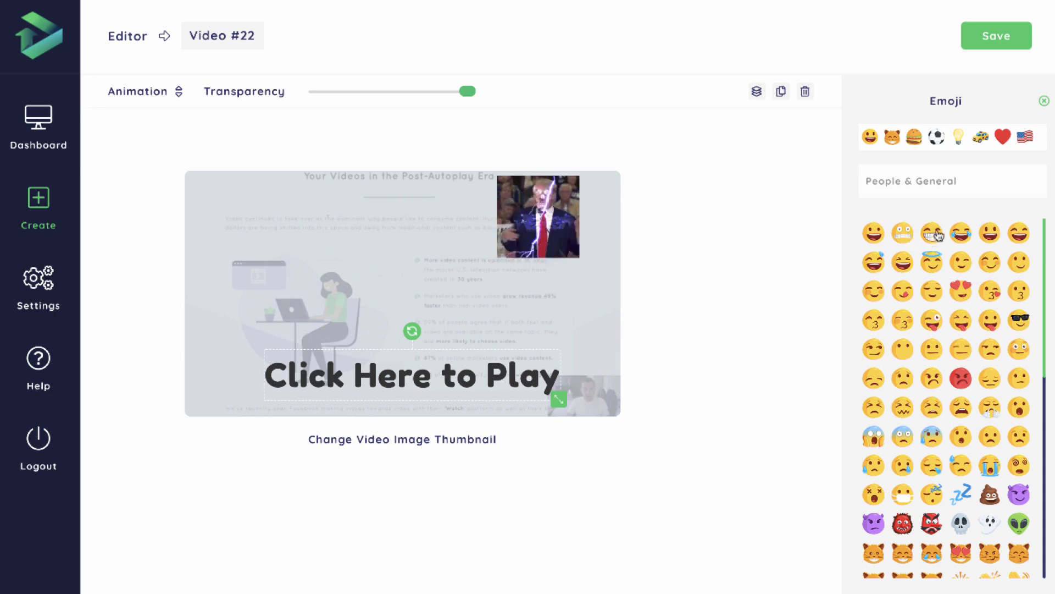
# Add the toothy grinning emoji from People & General, shrink it, and place it just after the "Click Here to Play" text.
pyautogui.scroll(-1, 959, 356)
pyautogui.scroll(-5, 959, 356)
pyautogui.scroll(5, 959, 357)
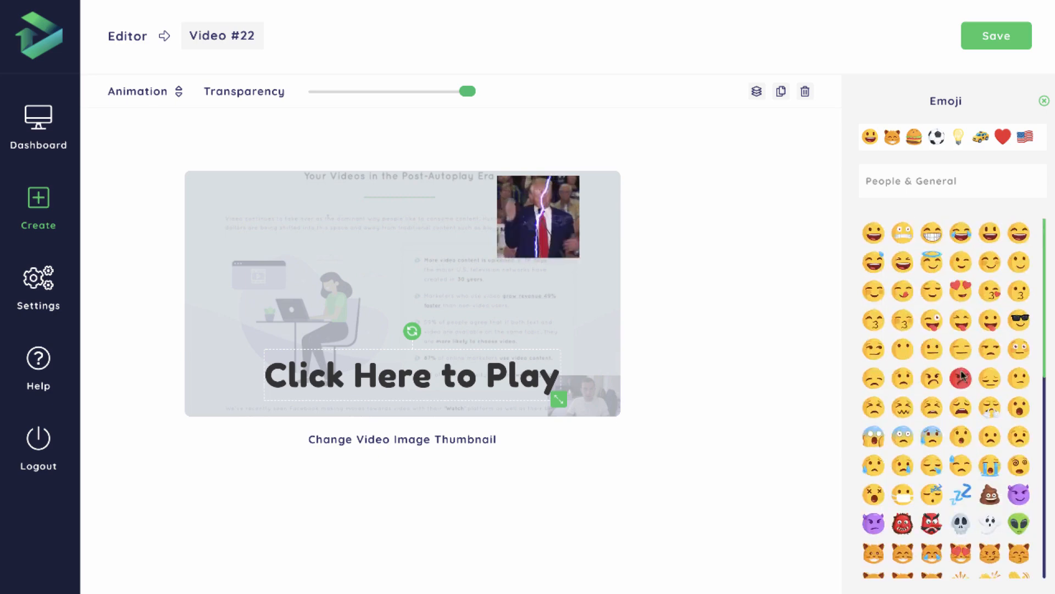
pyautogui.click(902, 138)
pyautogui.click(912, 138)
pyautogui.click(936, 137)
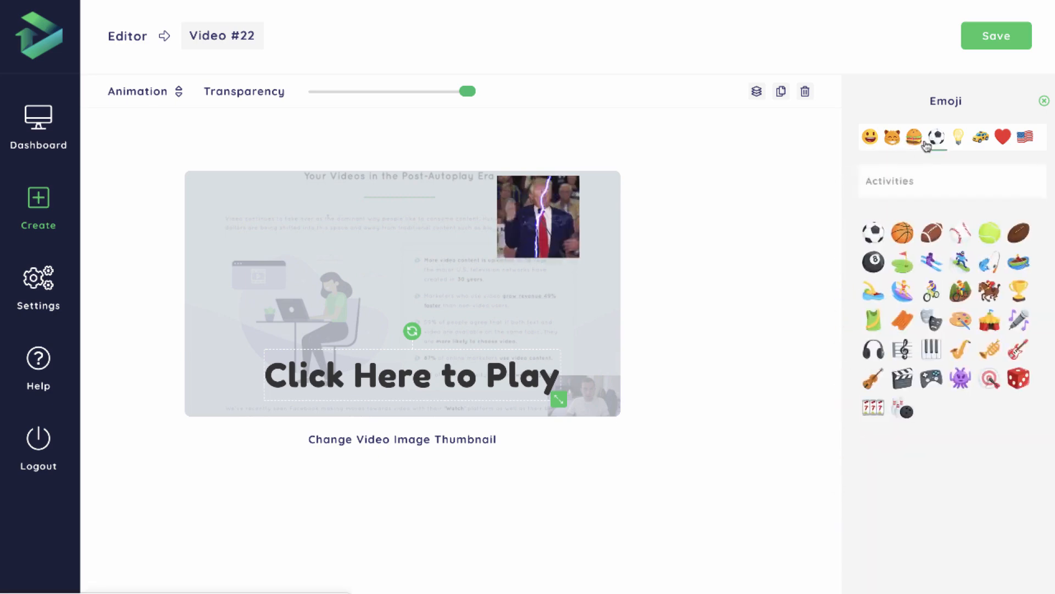
pyautogui.click(872, 137)
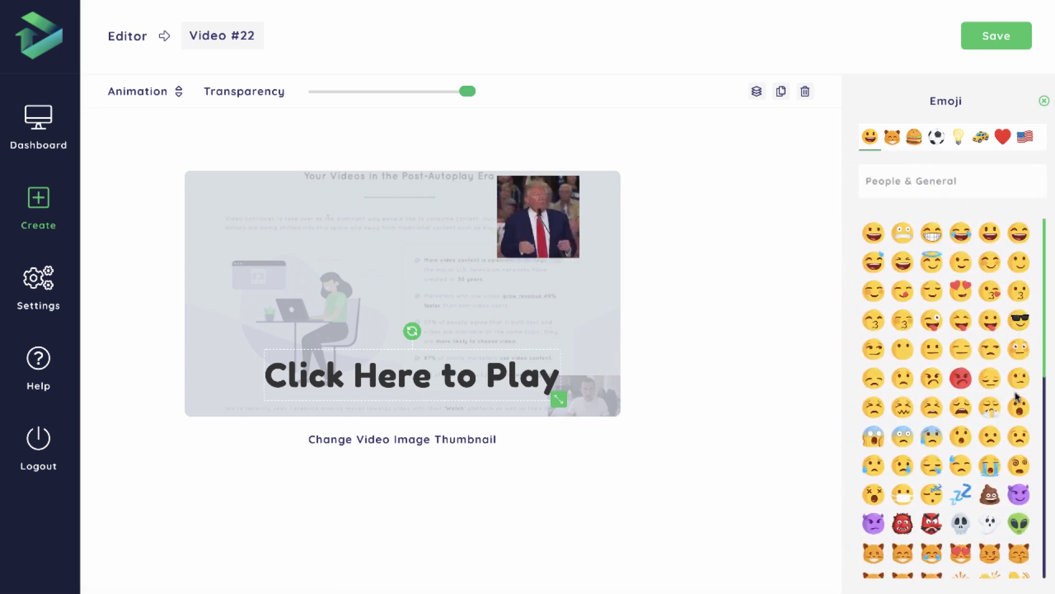
pyautogui.click(933, 235)
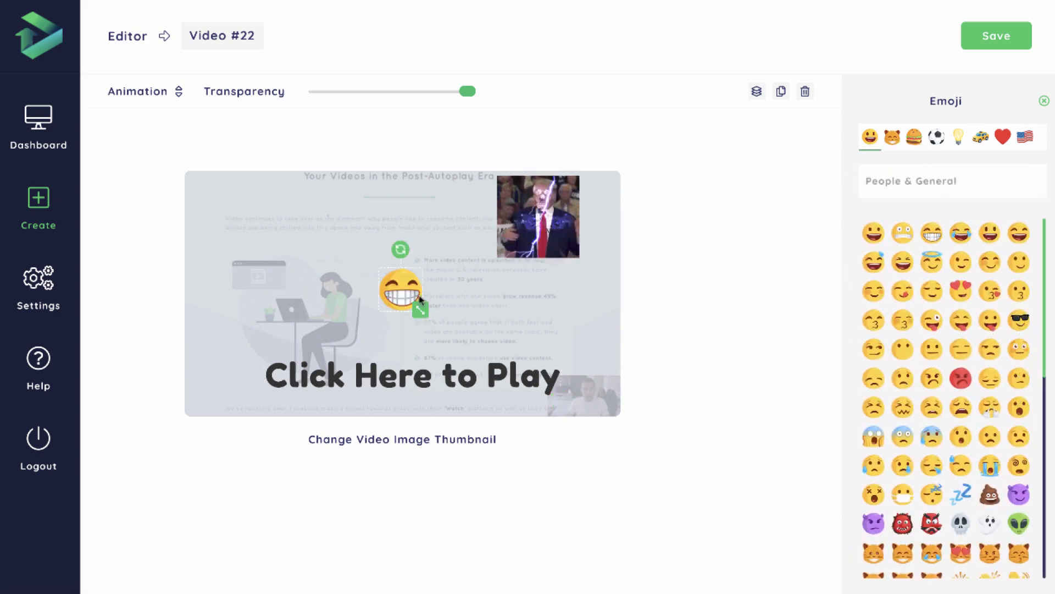
pyautogui.moveTo(405, 290); pyautogui.dragTo(581, 377)
# Apply the Flip animation to the grinning emoji and close the emoji settings.
pyautogui.click(167, 97)
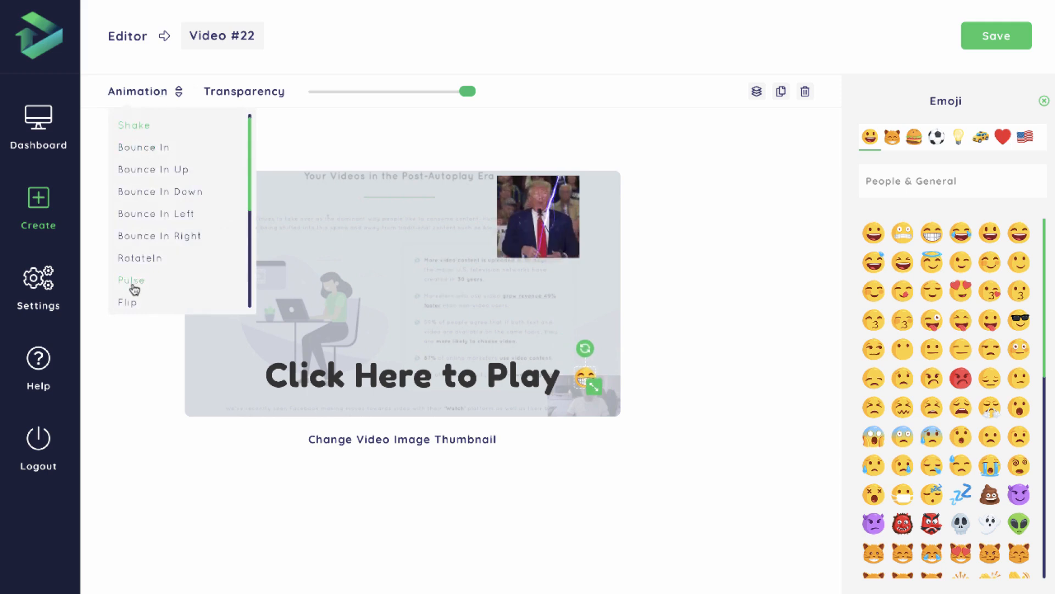
pyautogui.click(134, 303)
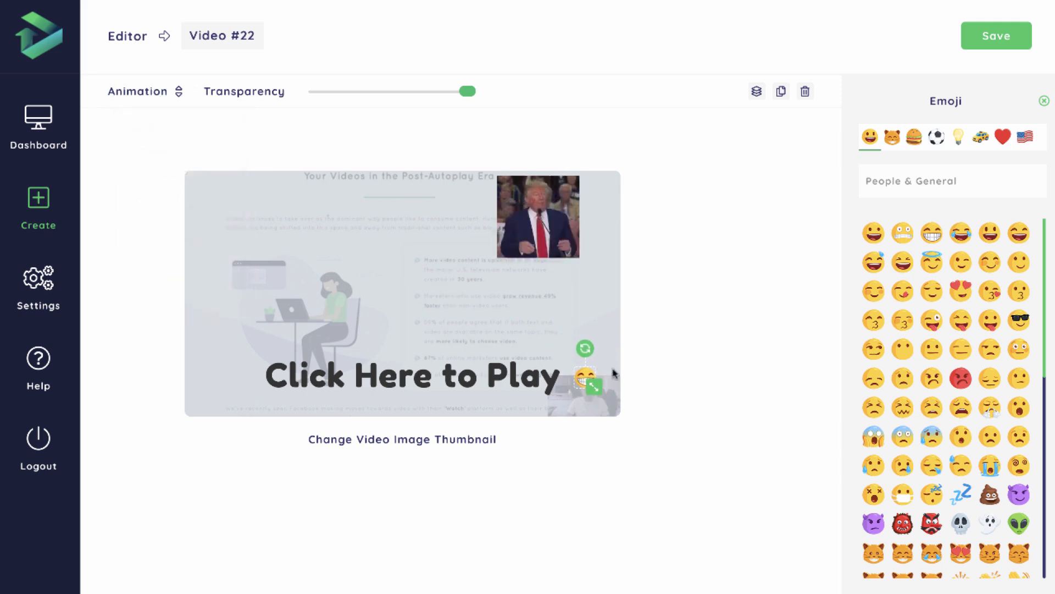
pyautogui.click(1044, 100)
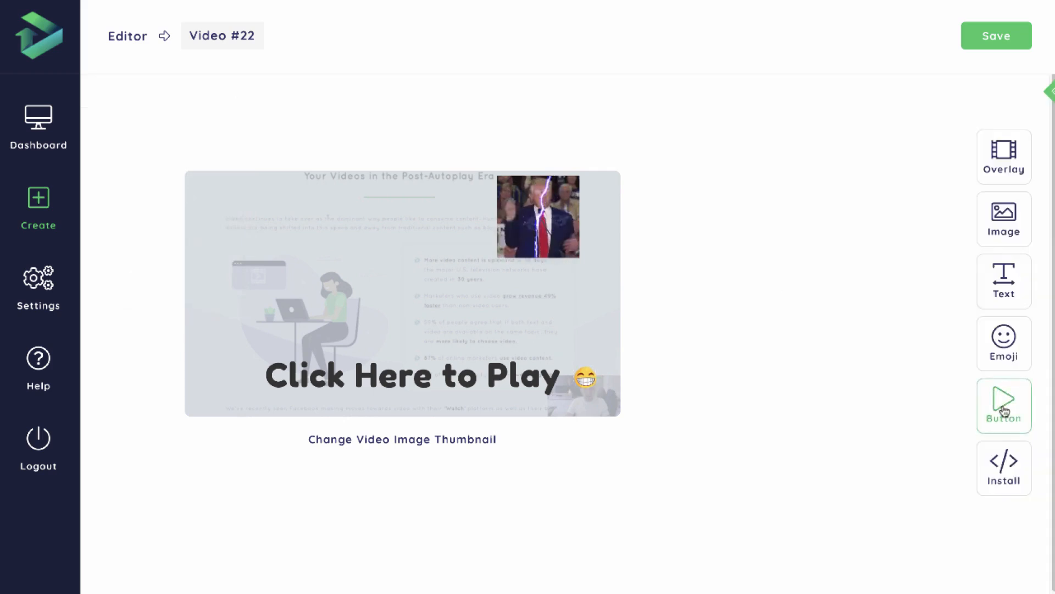
# Add the solid triangle play button to the thumbnail and colour it blue #2196f3.
pyautogui.click(1003, 410)
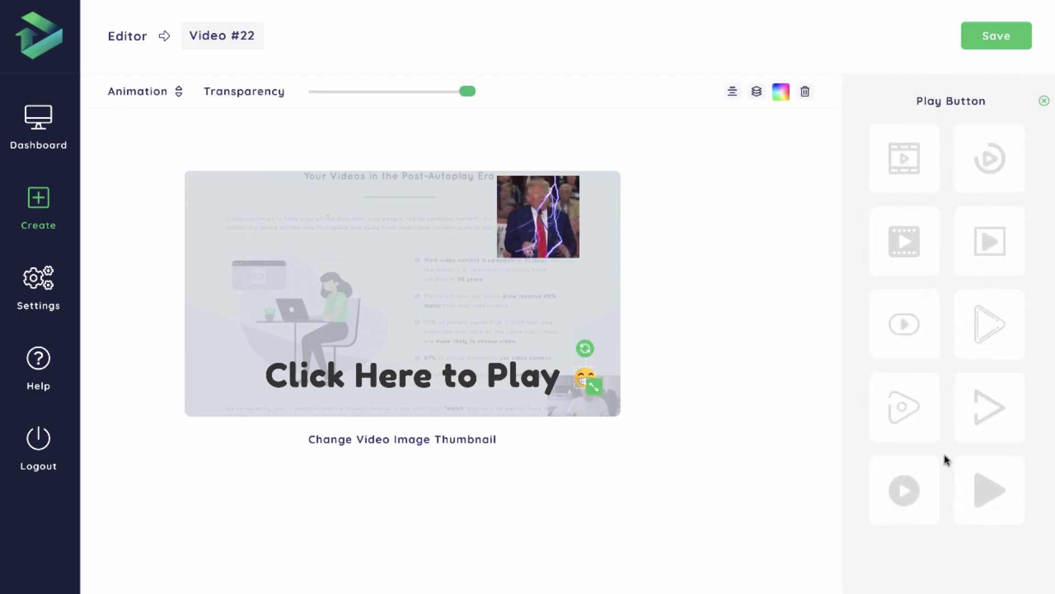
pyautogui.click(984, 515)
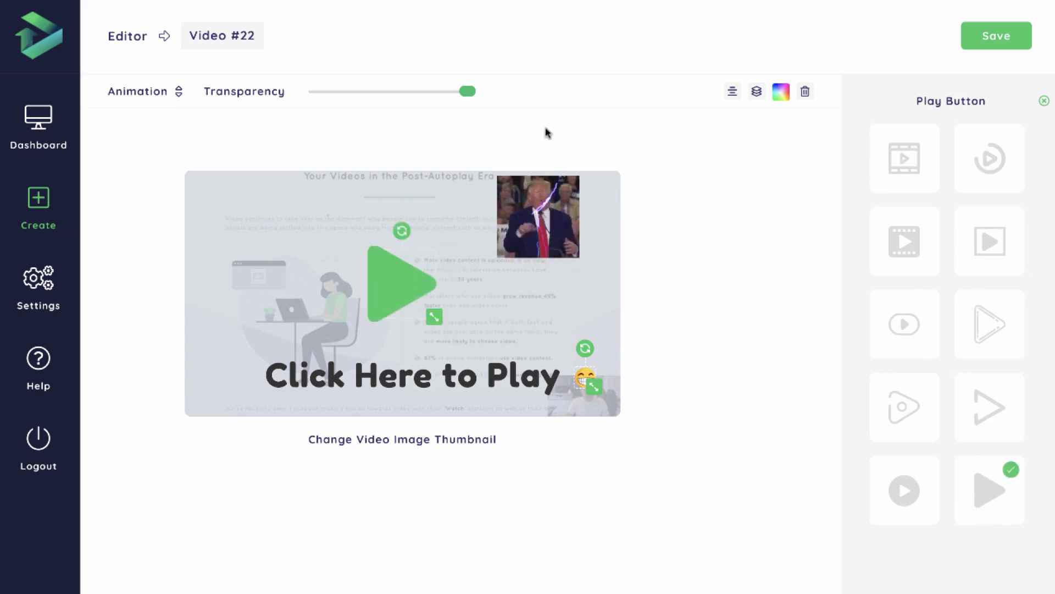
pyautogui.click(781, 92)
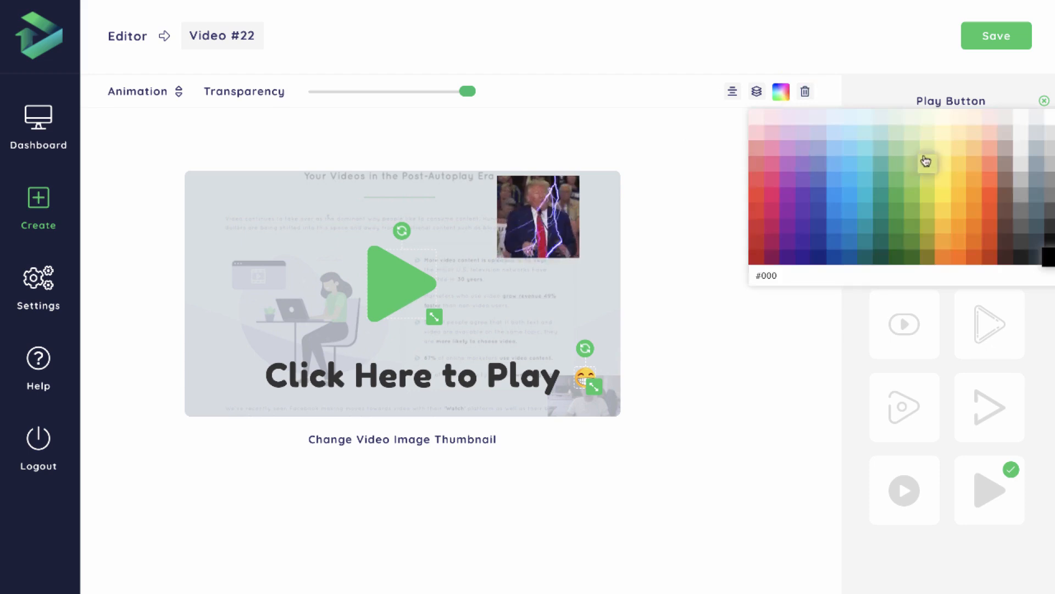
pyautogui.click(789, 164)
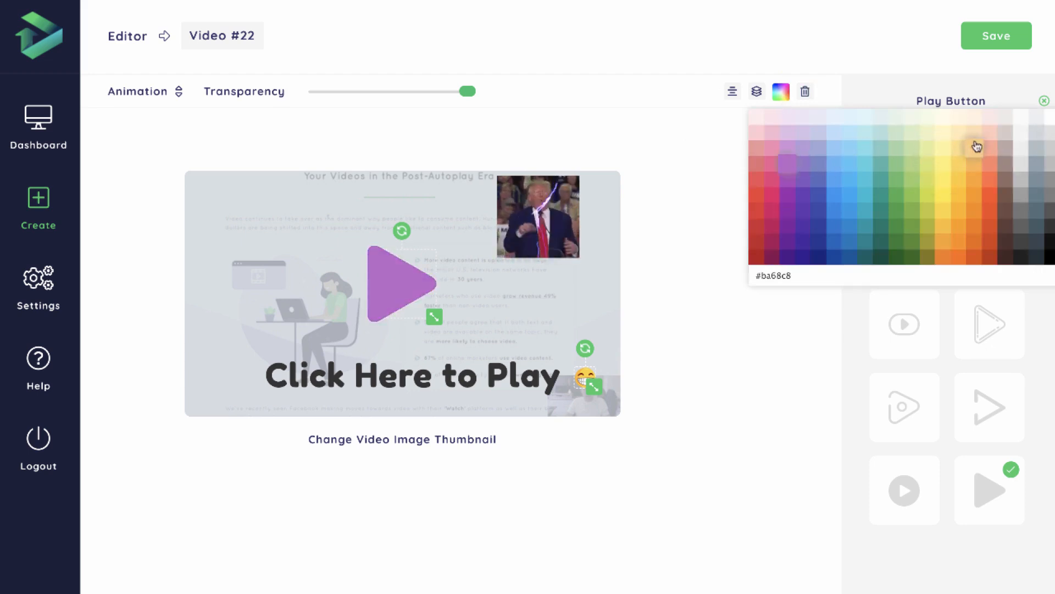
pyautogui.click(836, 198)
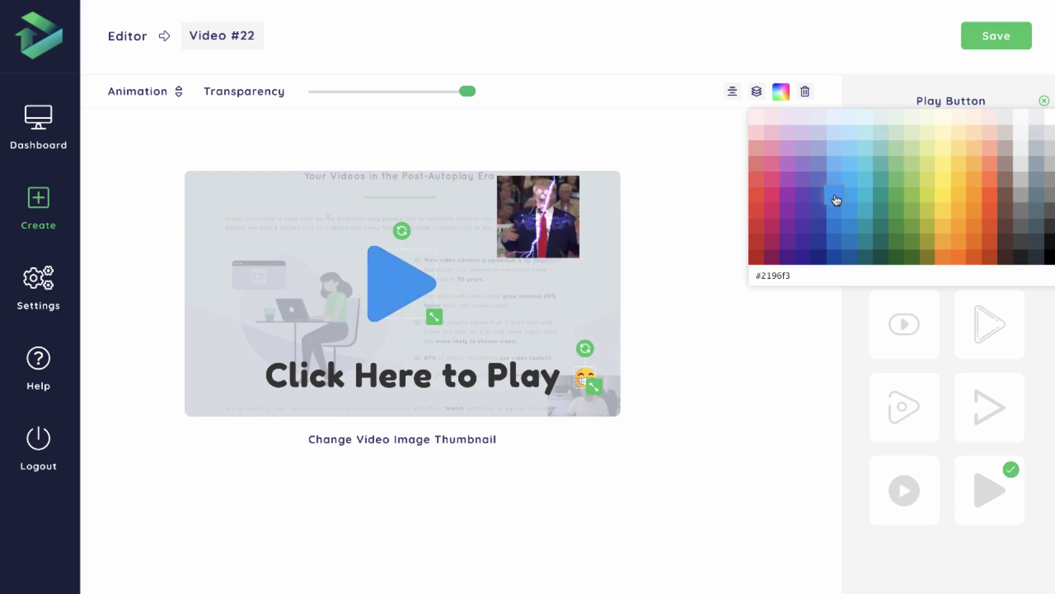
pyautogui.click(837, 226)
pyautogui.click(834, 196)
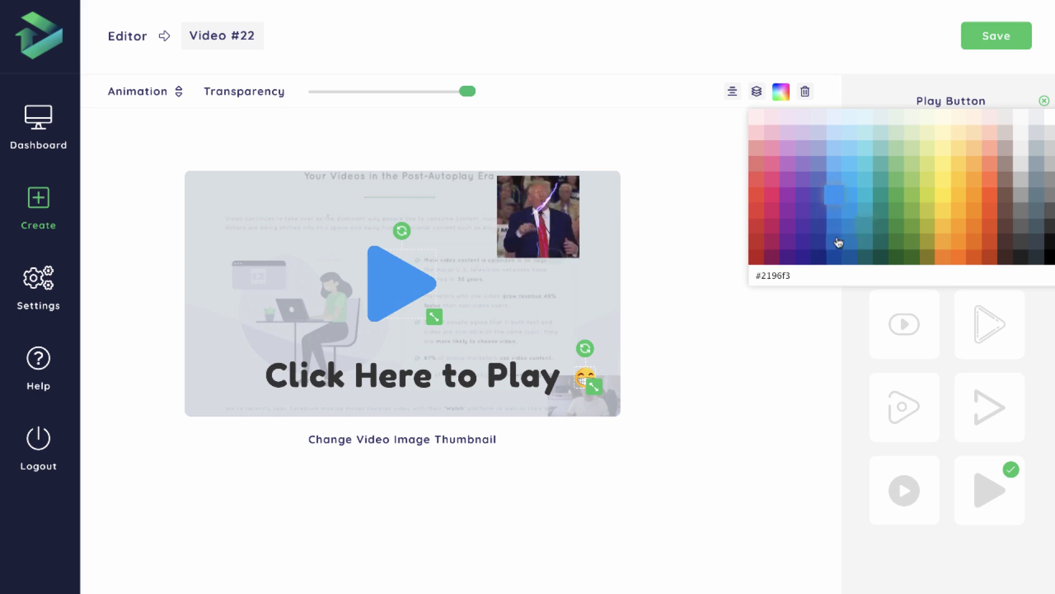
# Change the "Click Here to Play" text to a blue that matches the play button.
pyautogui.click(495, 375)
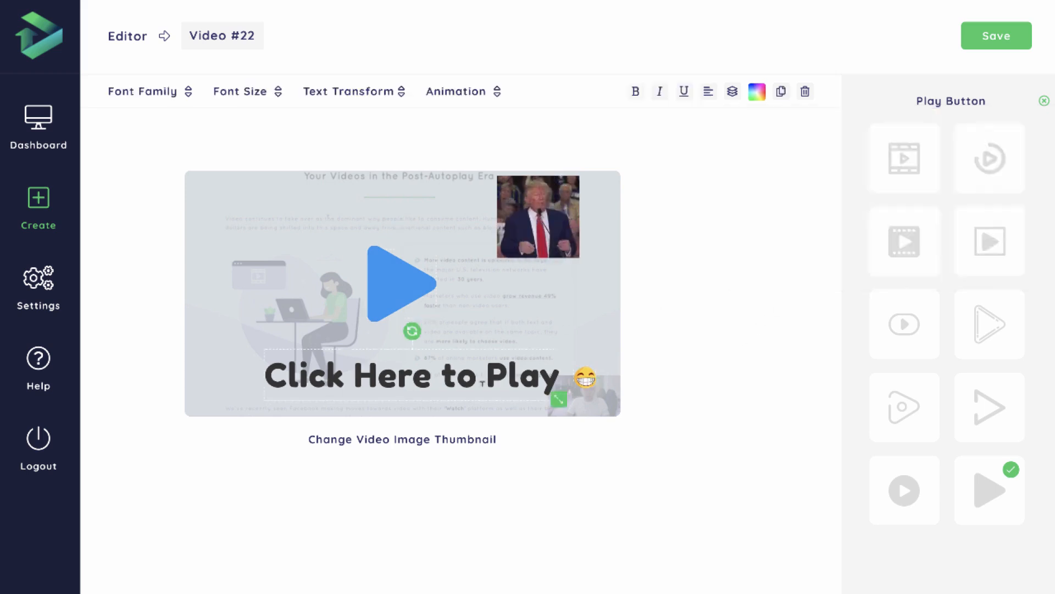
pyautogui.click(756, 91)
pyautogui.click(829, 210)
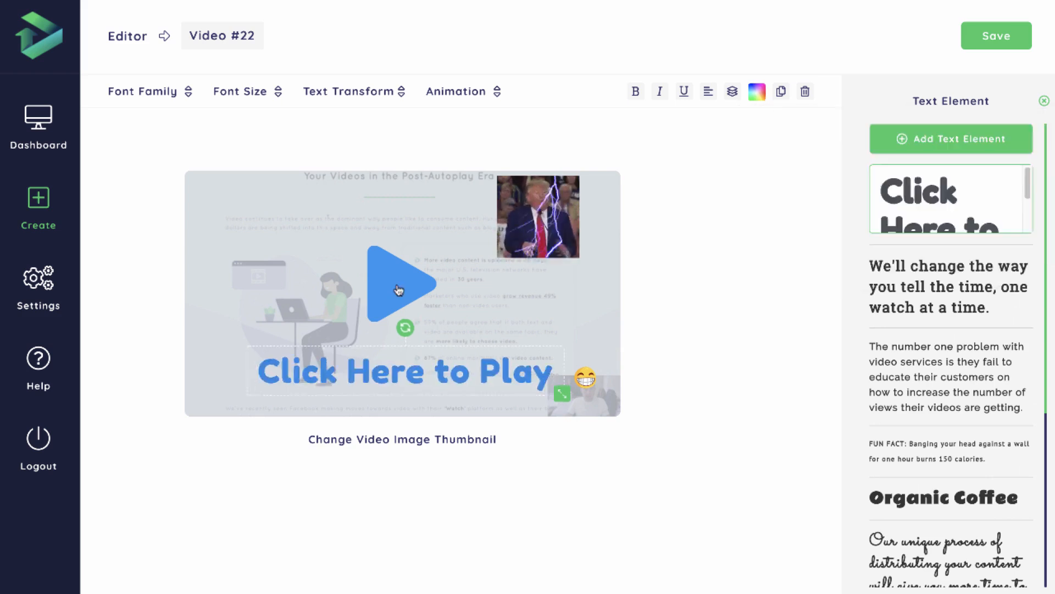
# Centre the play button on the thumbnail and shrink the GIF, placing it against the thumbnail's upper edge.
pyautogui.click(420, 290)
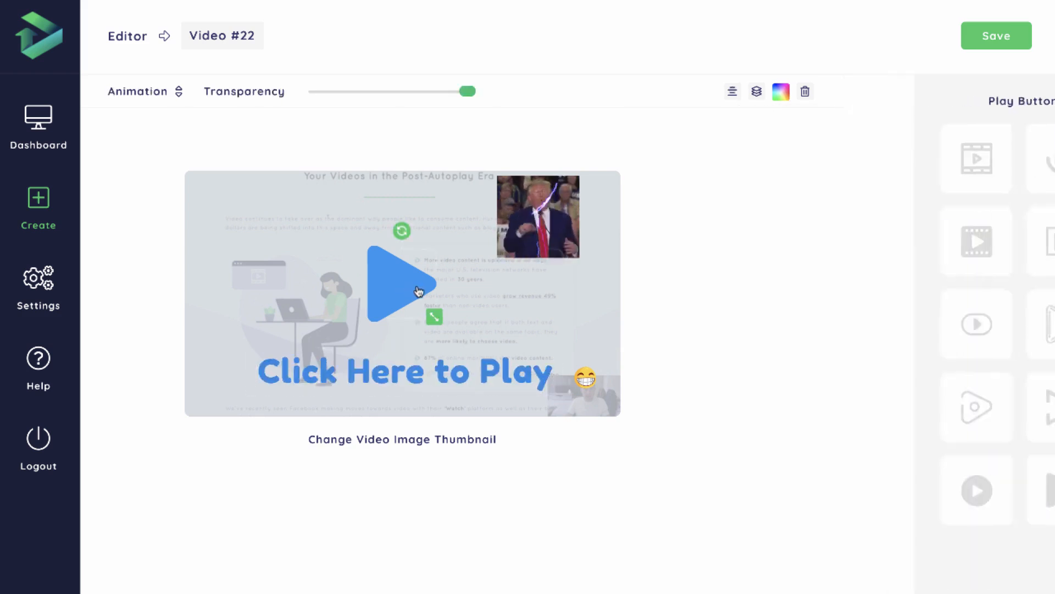
pyautogui.click(735, 94)
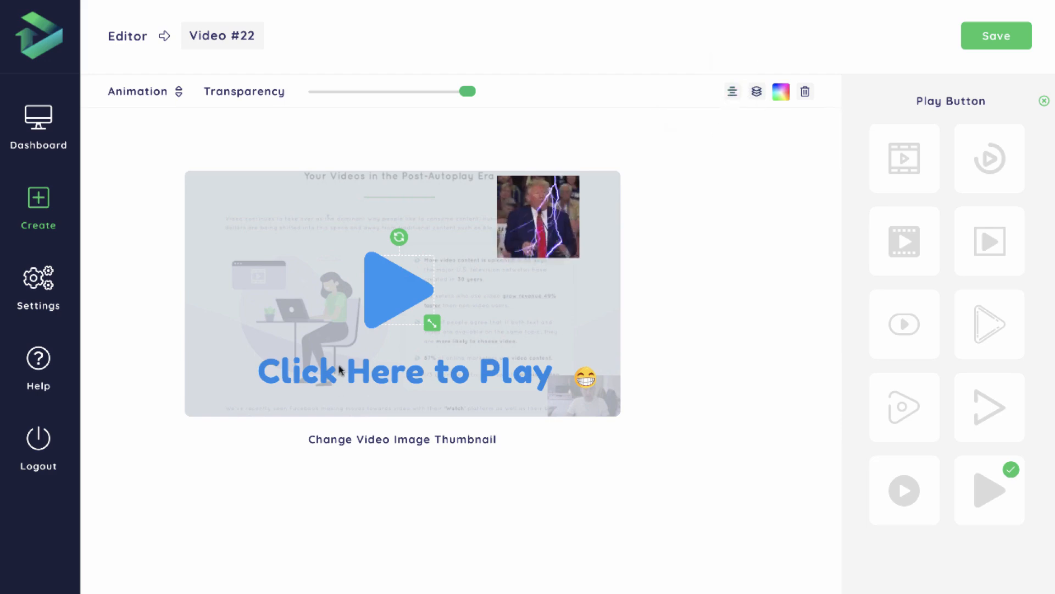
pyautogui.click(537, 240)
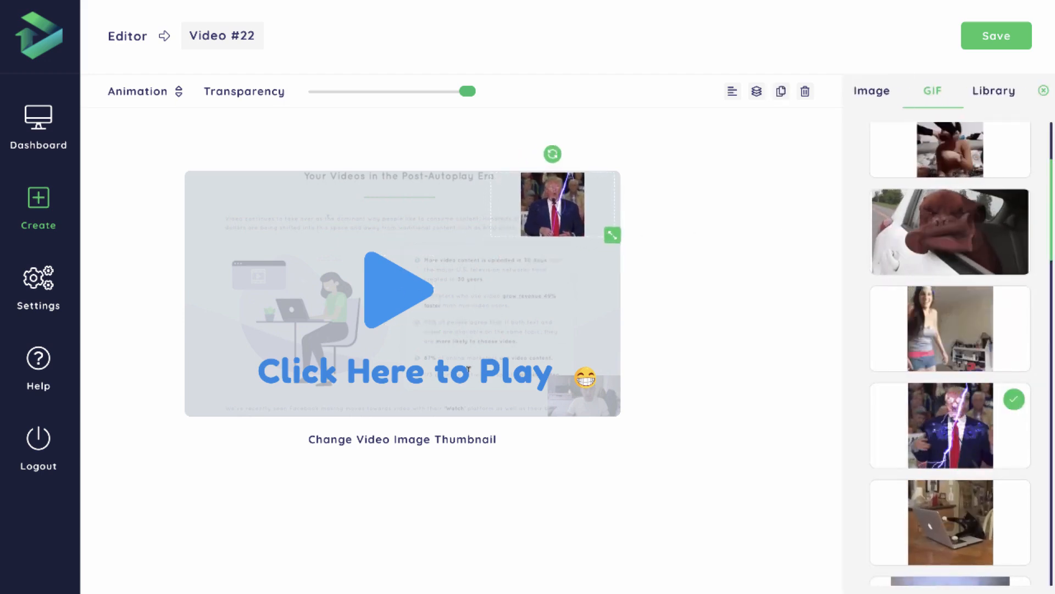
# Set the "Click Here to Play" text to 30px, shift it slightly left, and move the grinning emoji right beside it.
pyautogui.click(417, 369)
pyautogui.click(248, 92)
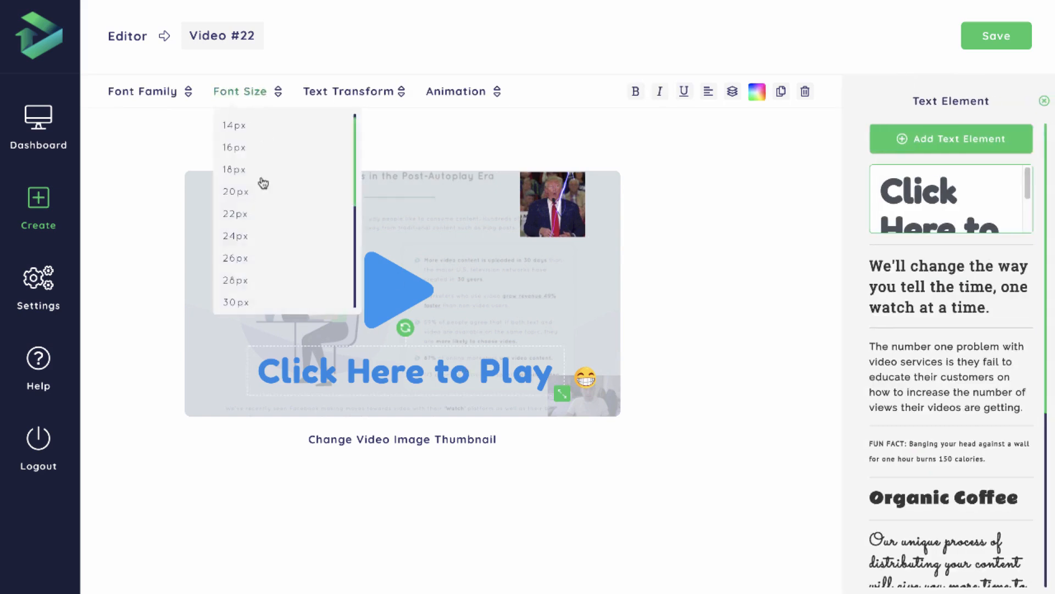
pyautogui.click(235, 302)
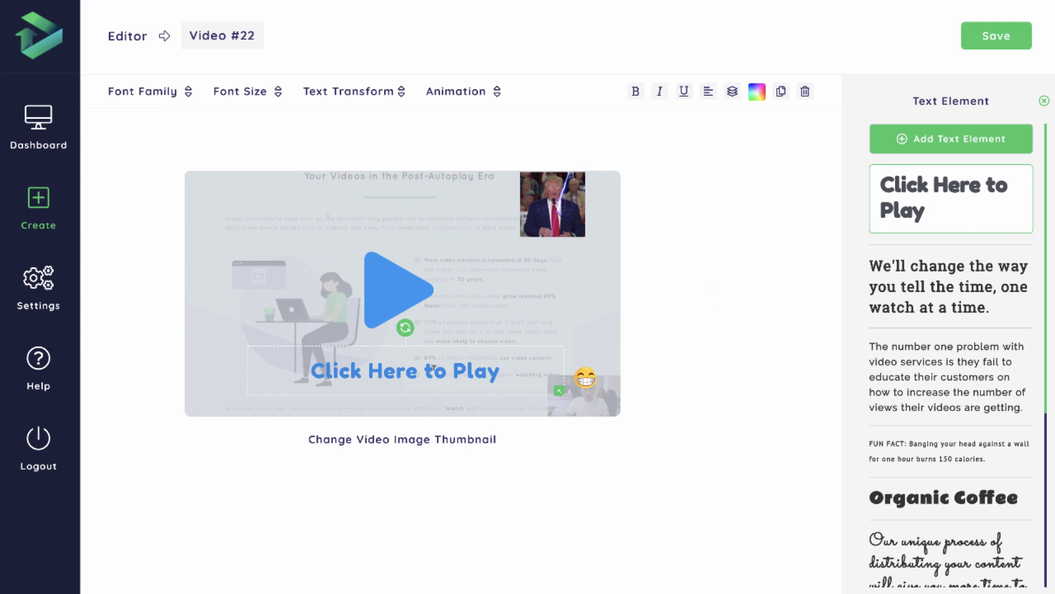
pyautogui.moveTo(434, 367); pyautogui.dragTo(426, 369)
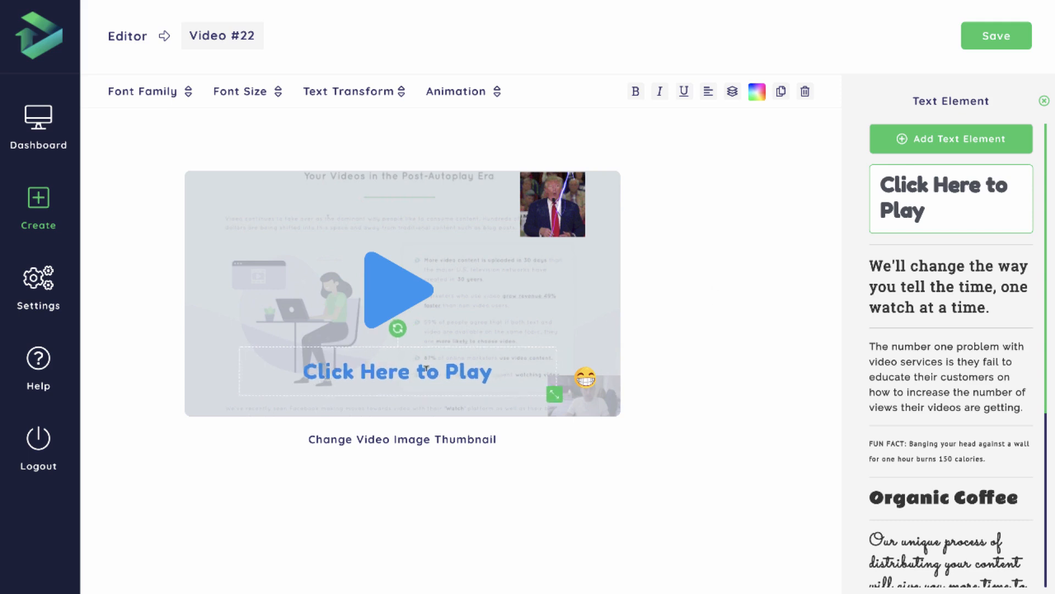
pyautogui.click(586, 379)
pyautogui.moveTo(586, 380); pyautogui.dragTo(518, 374)
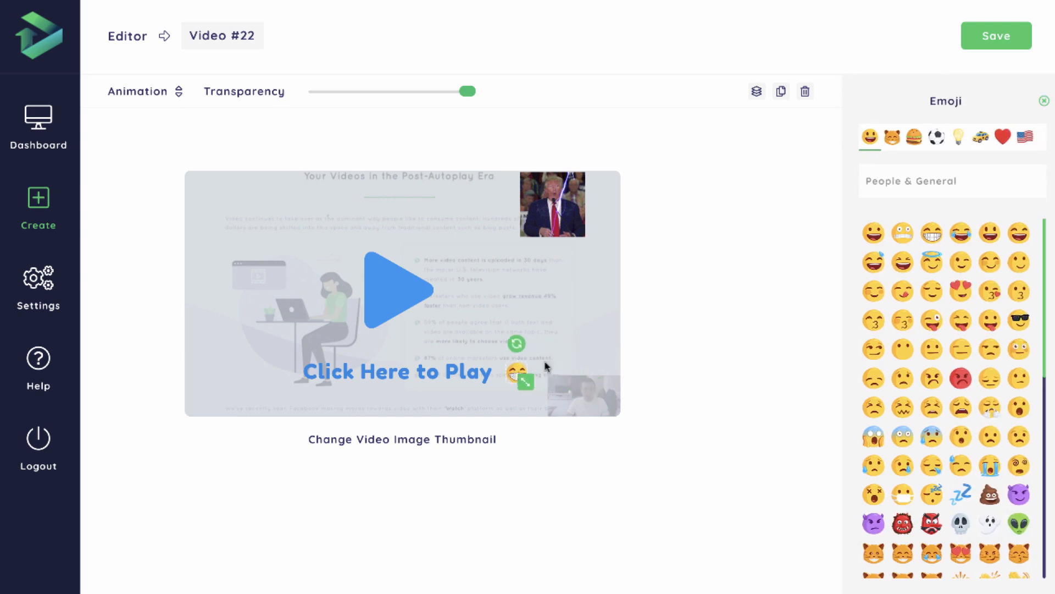
# Try out animations on the blue play button, finishing with Swing.
pyautogui.click(538, 322)
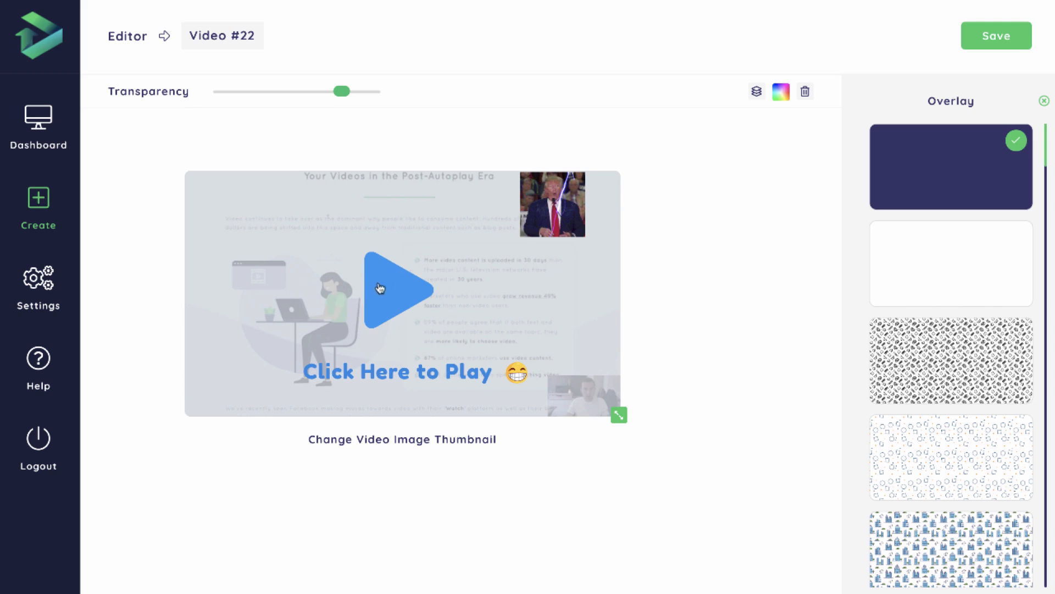
pyautogui.click(399, 256)
pyautogui.click(155, 94)
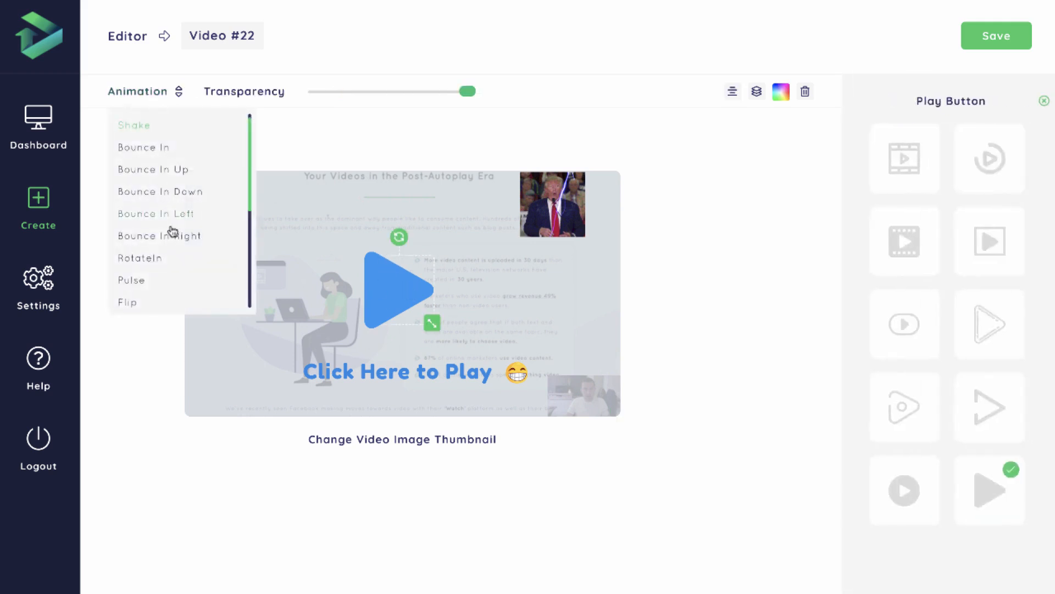
pyautogui.scroll(-2, 159, 242)
pyautogui.click(153, 256)
pyautogui.click(131, 93)
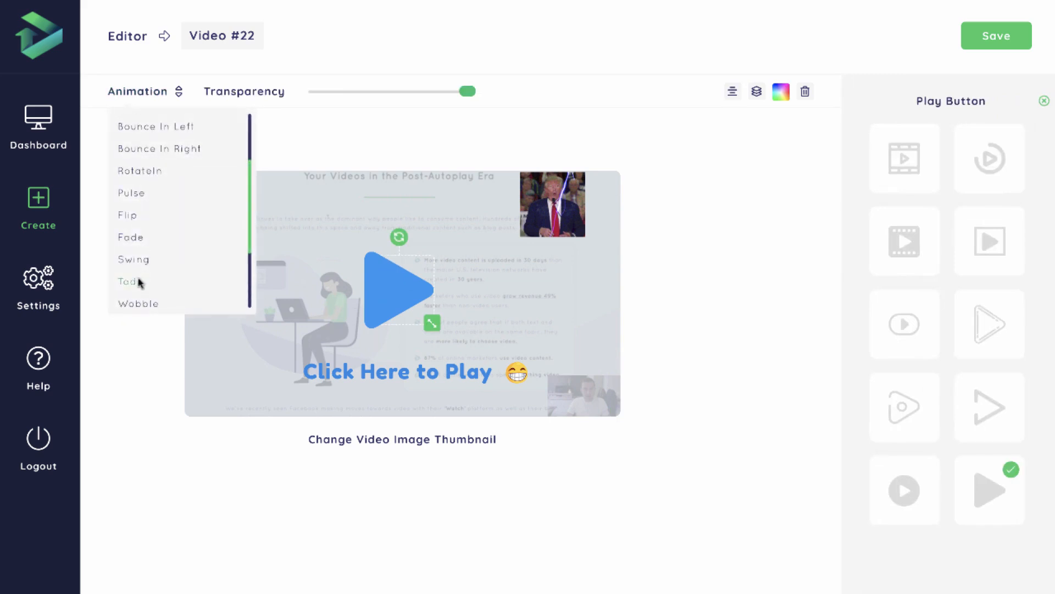
pyautogui.click(154, 264)
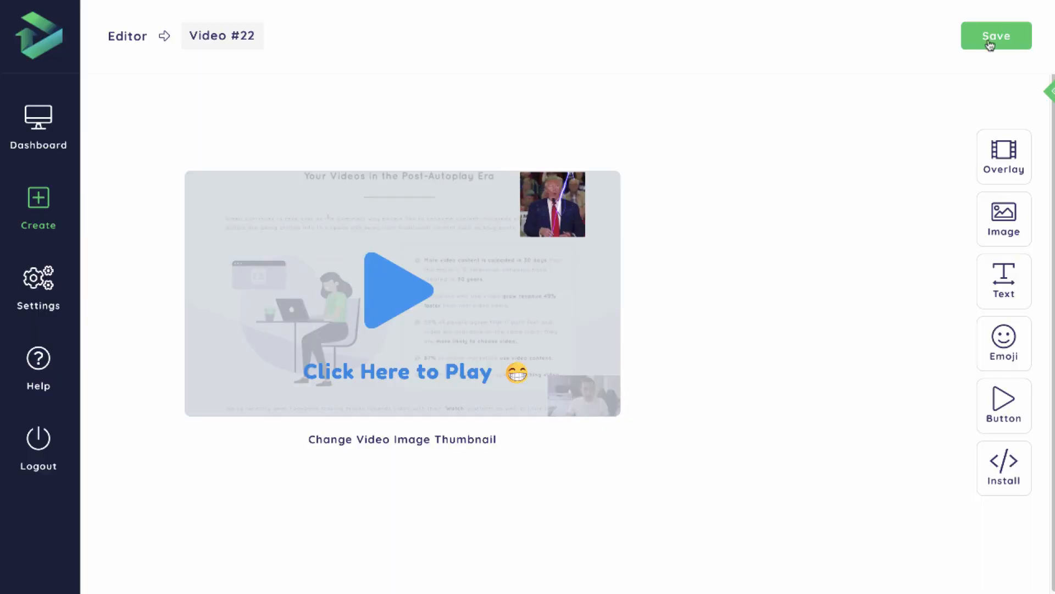
# Save the thumbnail settings and keep the video name as Video #22.
pyautogui.click(995, 41)
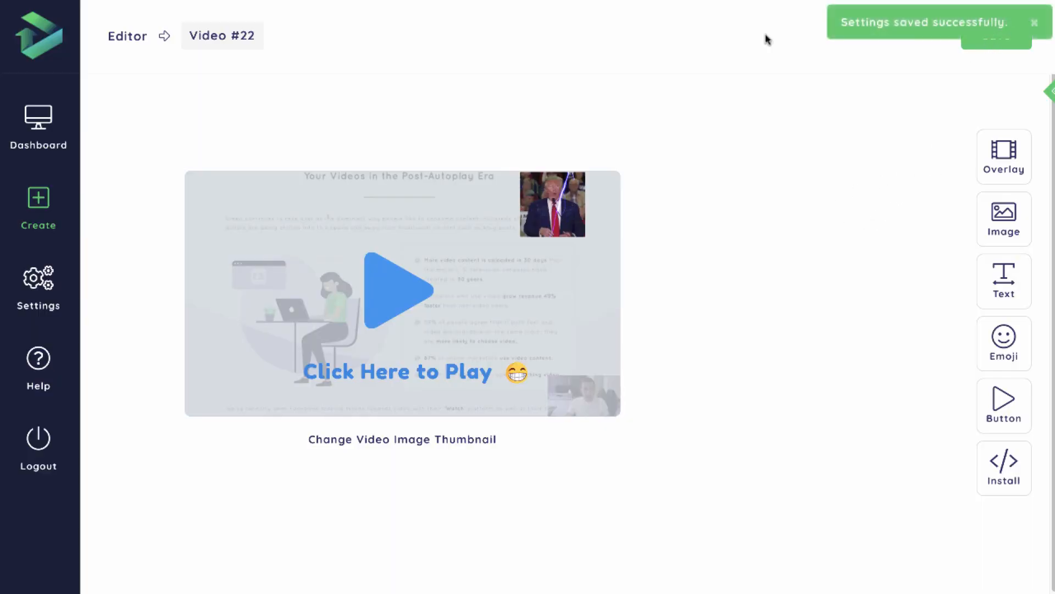
pyautogui.click(231, 35)
pyautogui.click(443, 36)
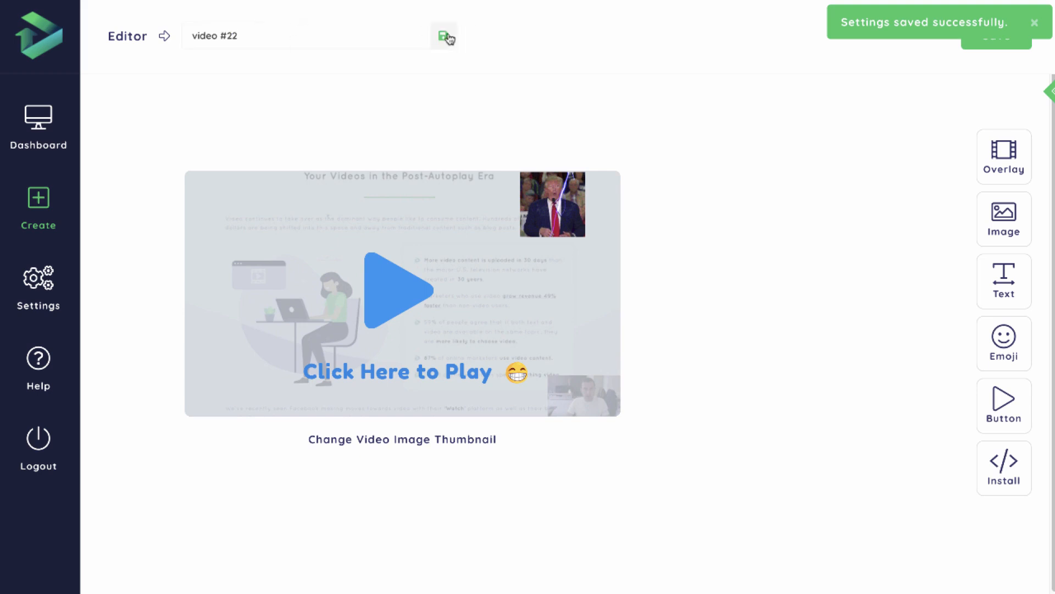
# Open the install code and examine the embed script and the closing </body> tag it has to be placed above.
pyautogui.click(1006, 477)
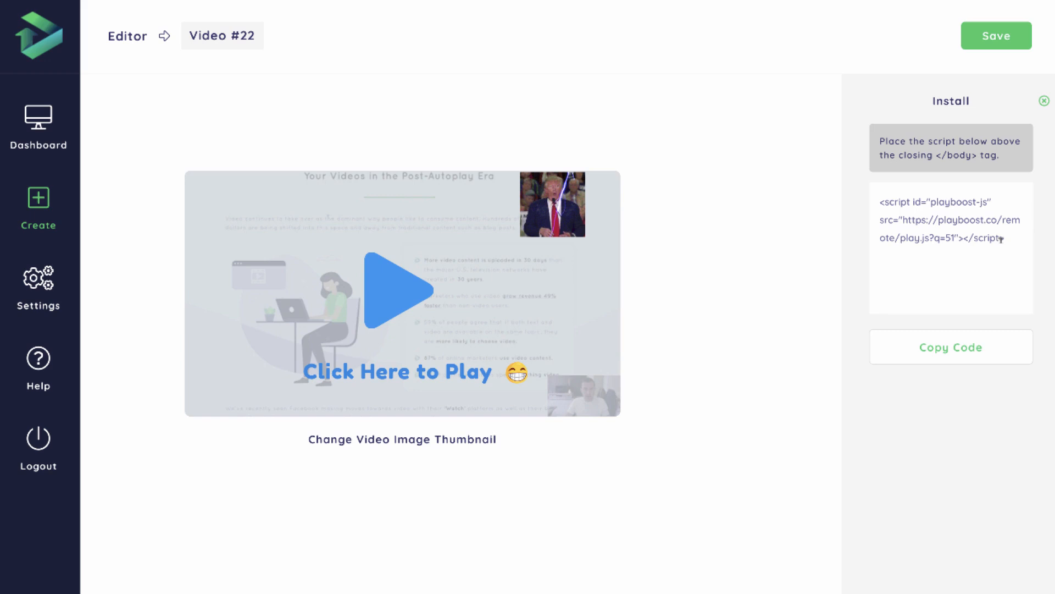
pyautogui.moveTo(1011, 236); pyautogui.dragTo(882, 202)
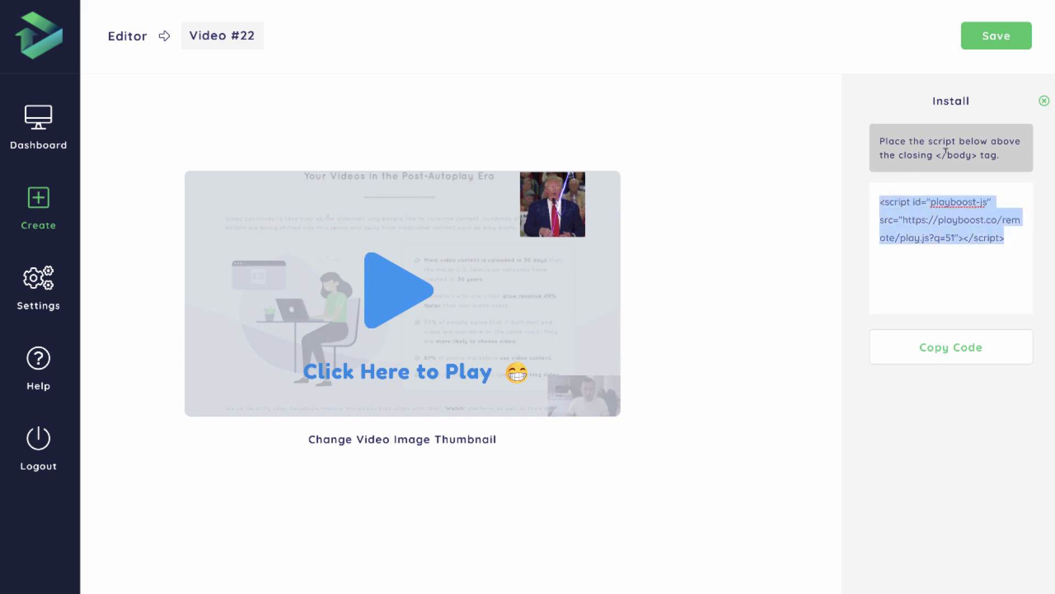
pyautogui.moveTo(937, 154); pyautogui.dragTo(977, 153)
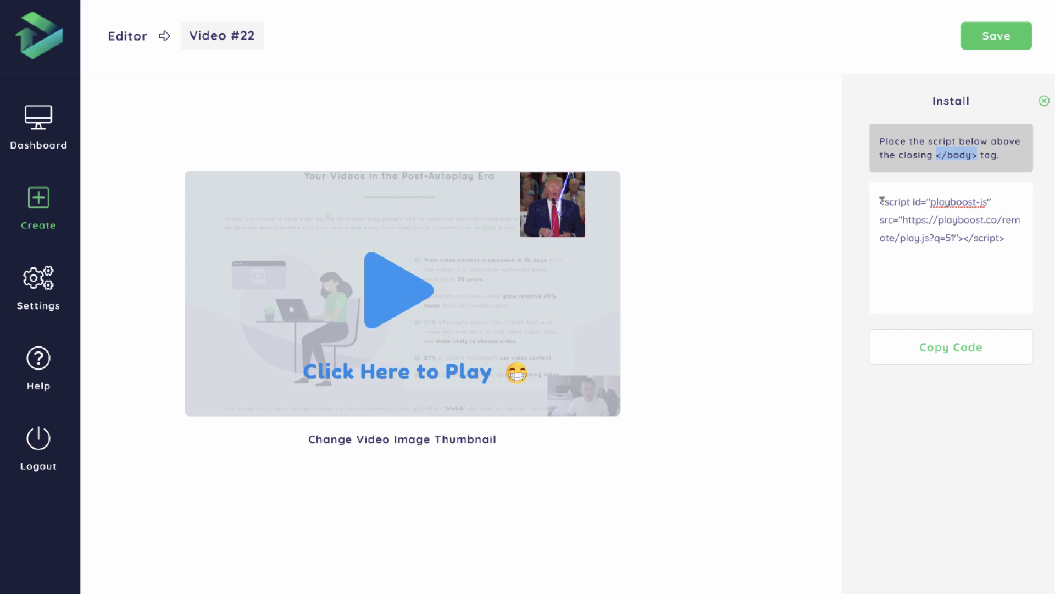
pyautogui.moveTo(881, 201); pyautogui.dragTo(1003, 248)
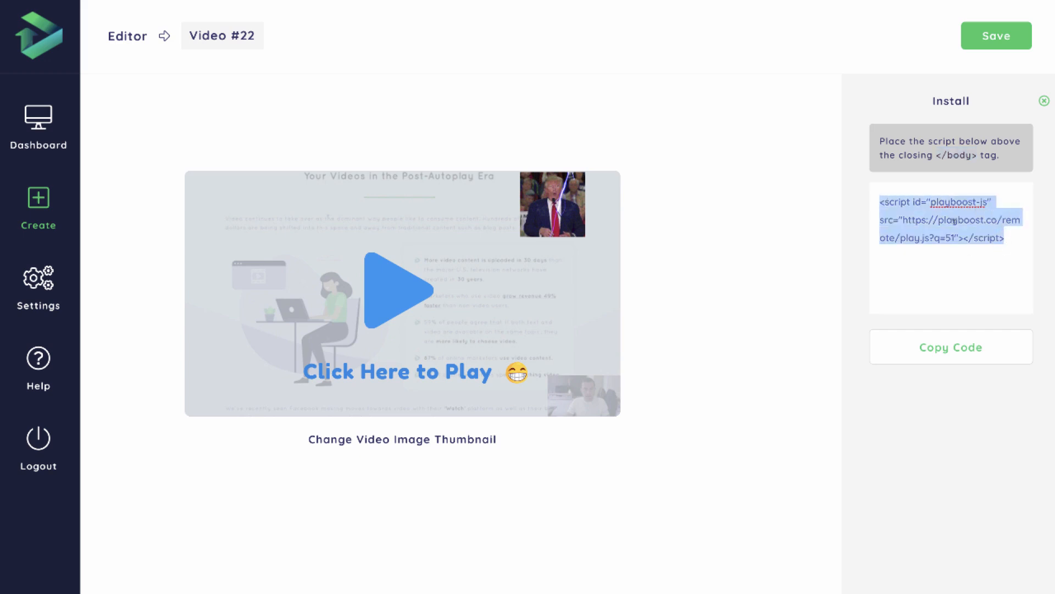